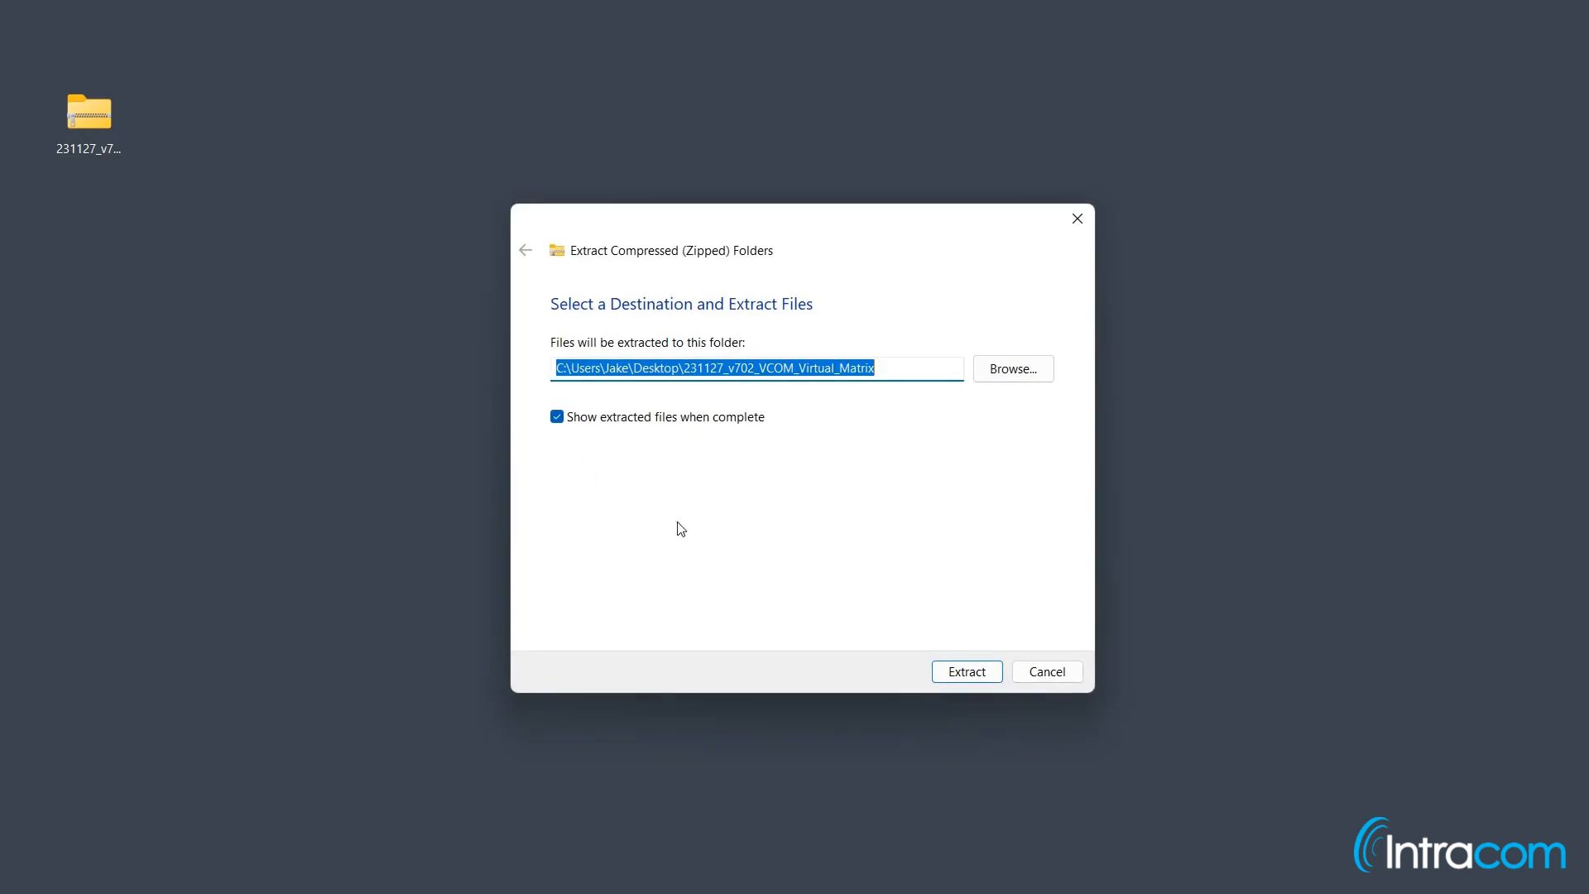
# Step: Extract the VCOM Virtual Matrix zip into the 231127_v702_VCOM_Virtual_Matrix folder on the Desktop
pyautogui.click(967, 670)
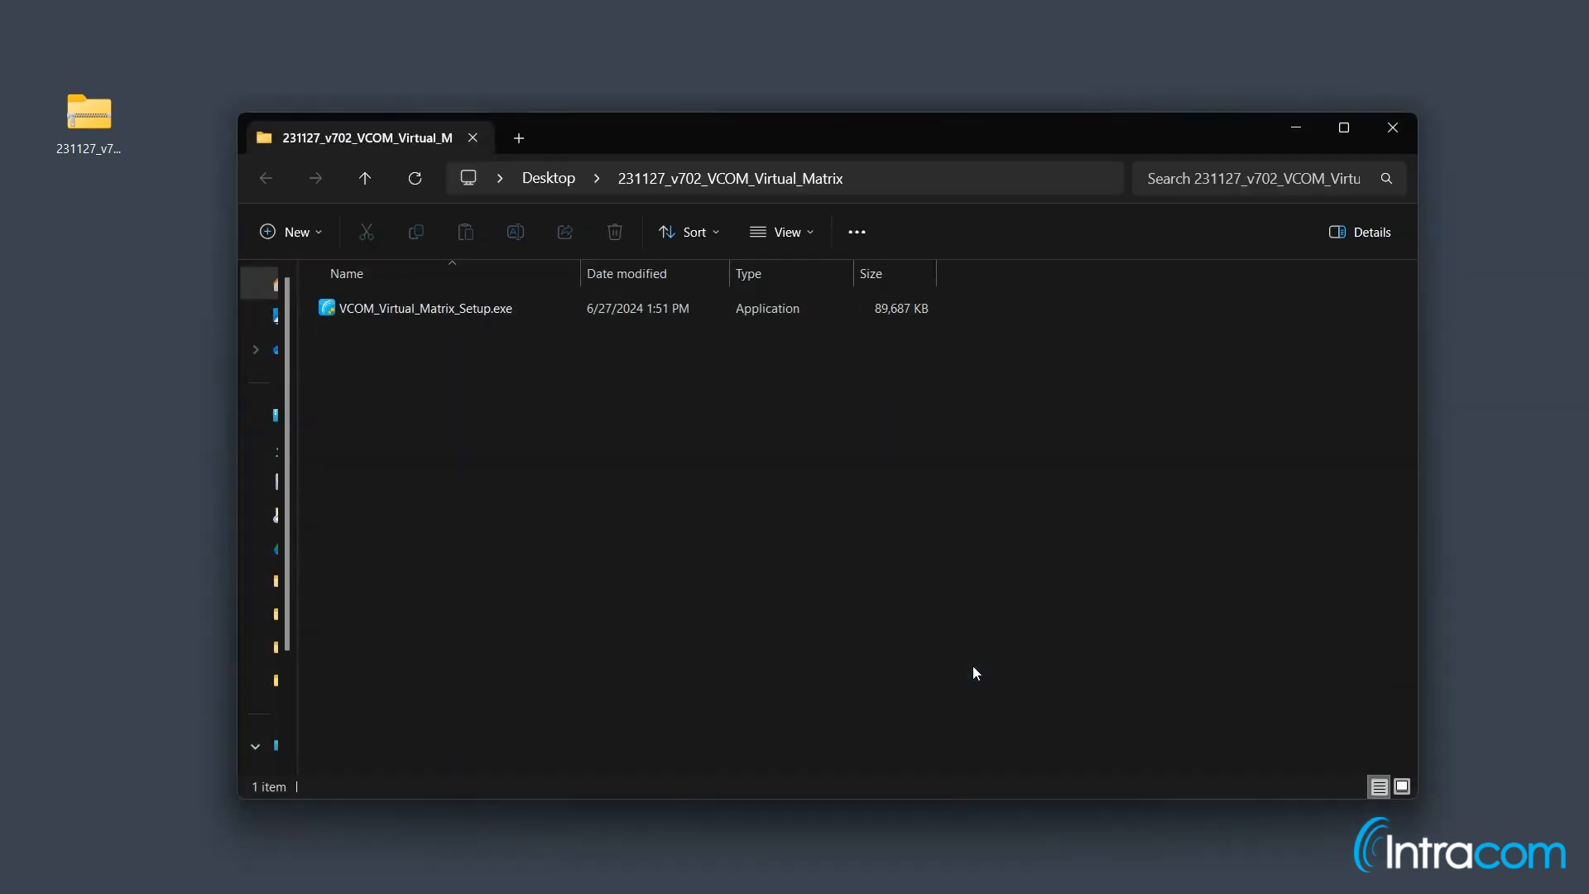
# Step: Run VCOM_Virtual_Matrix_Setup.exe, allowing it through the SmartScreen unrecognized-app warning
pyautogui.doubleClick(709, 310)
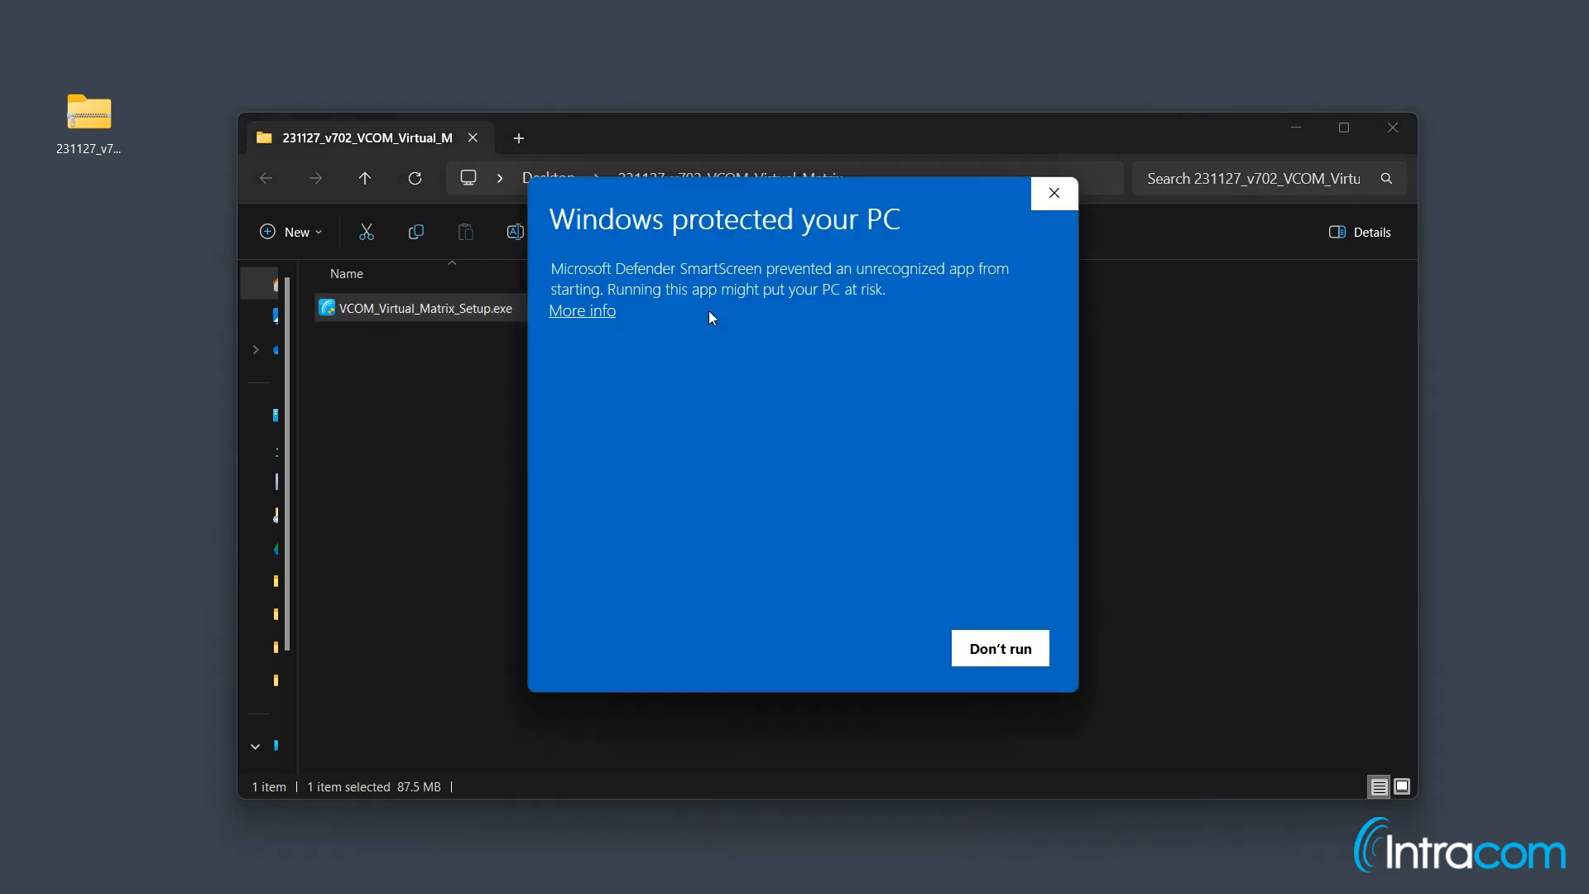
pyautogui.click(605, 312)
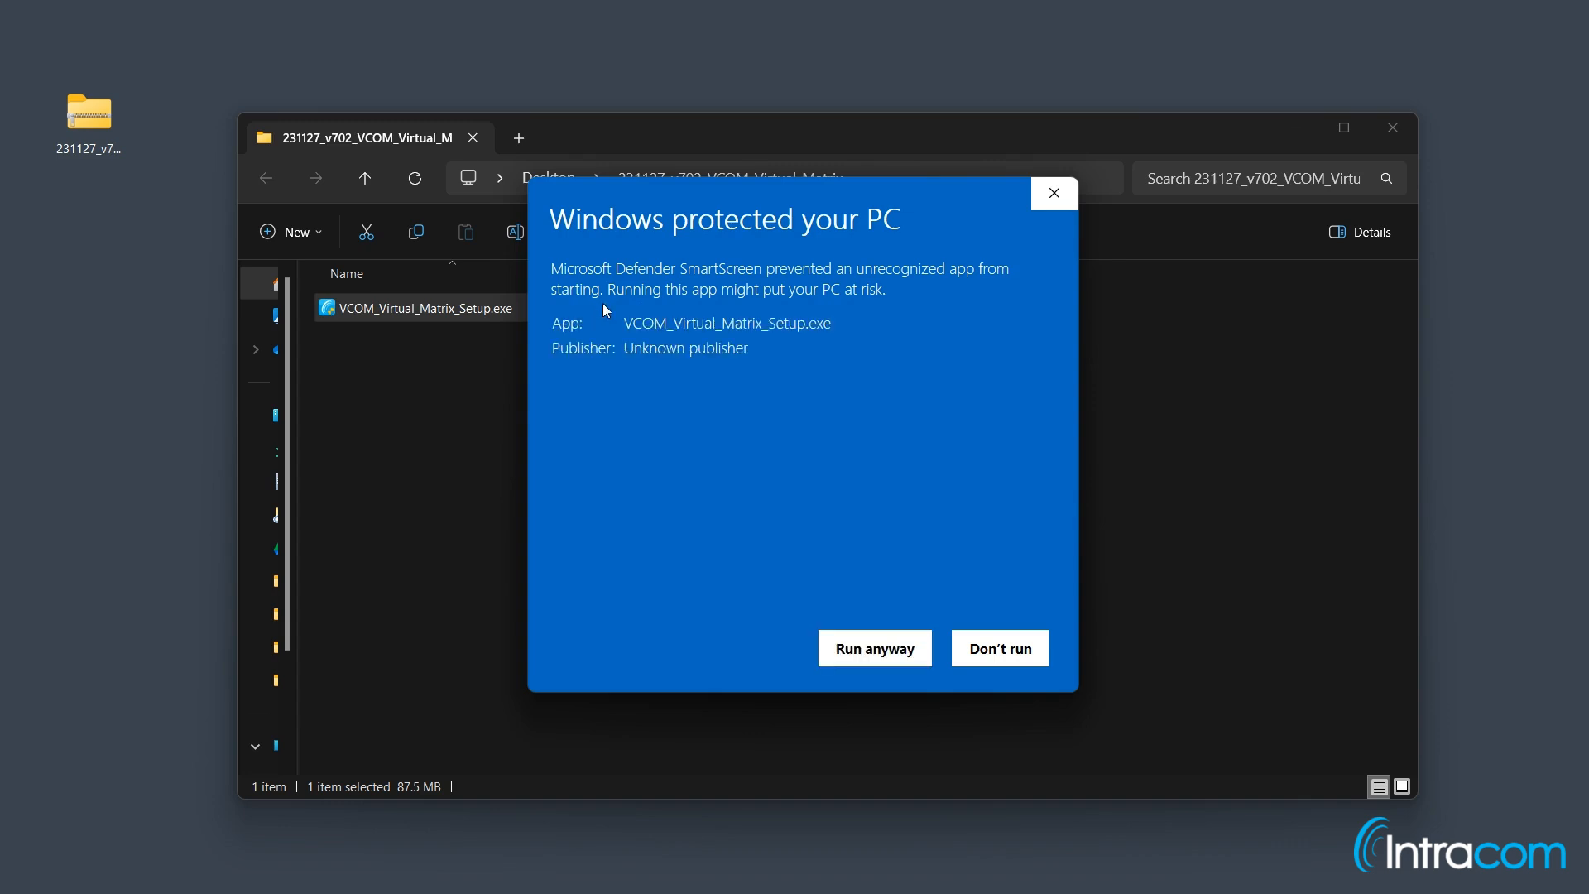
pyautogui.click(899, 642)
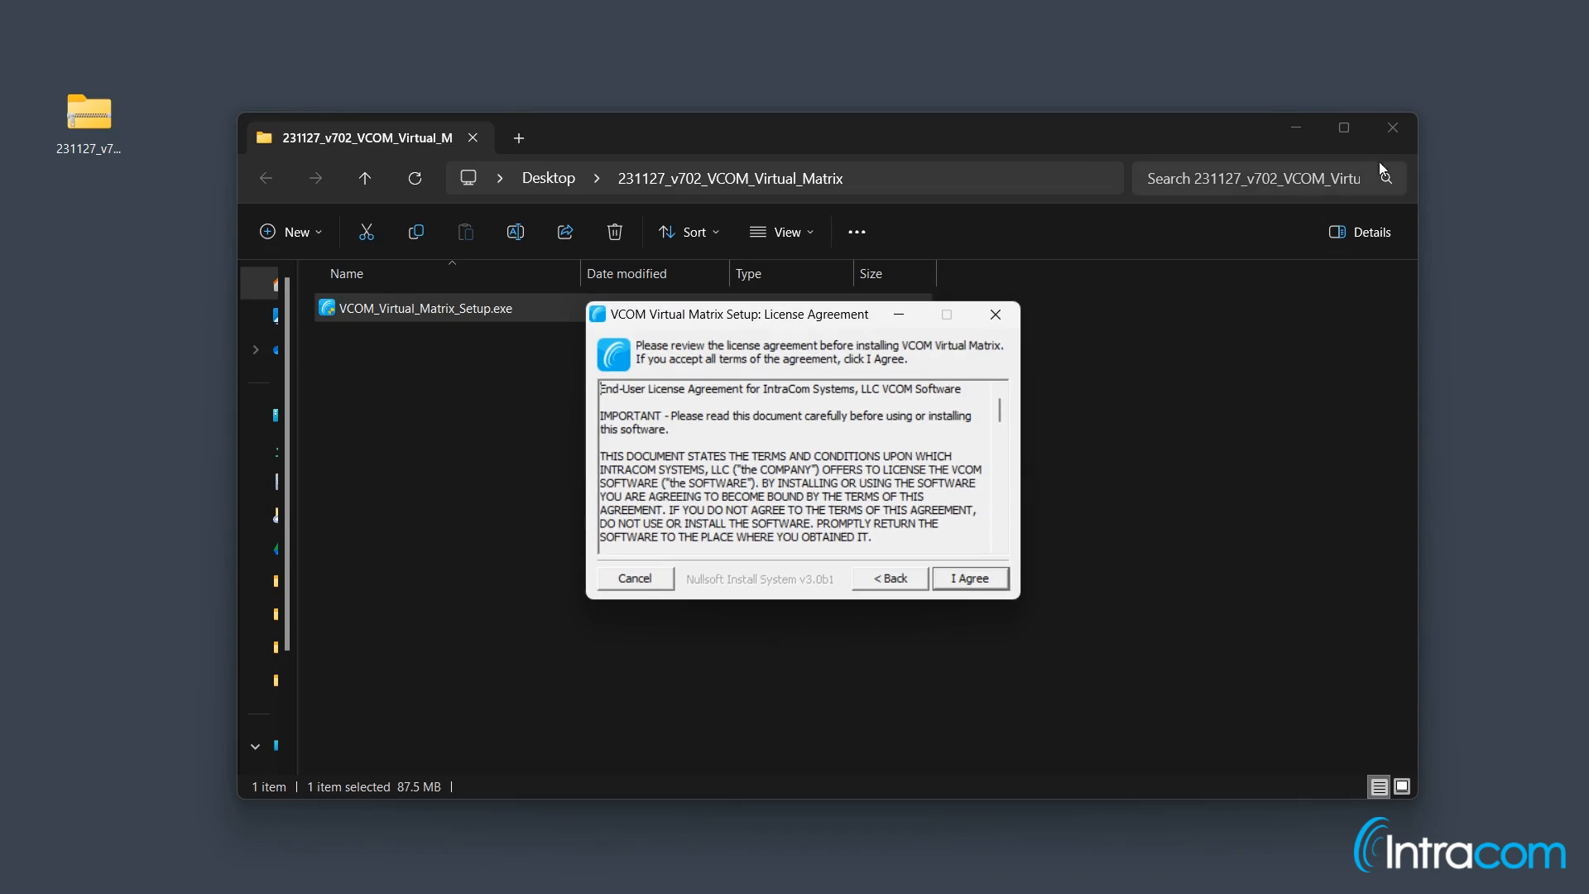
# Step: Accept the license, keep the default install folder, and install Virtual Matrix as a service
pyautogui.click(1394, 129)
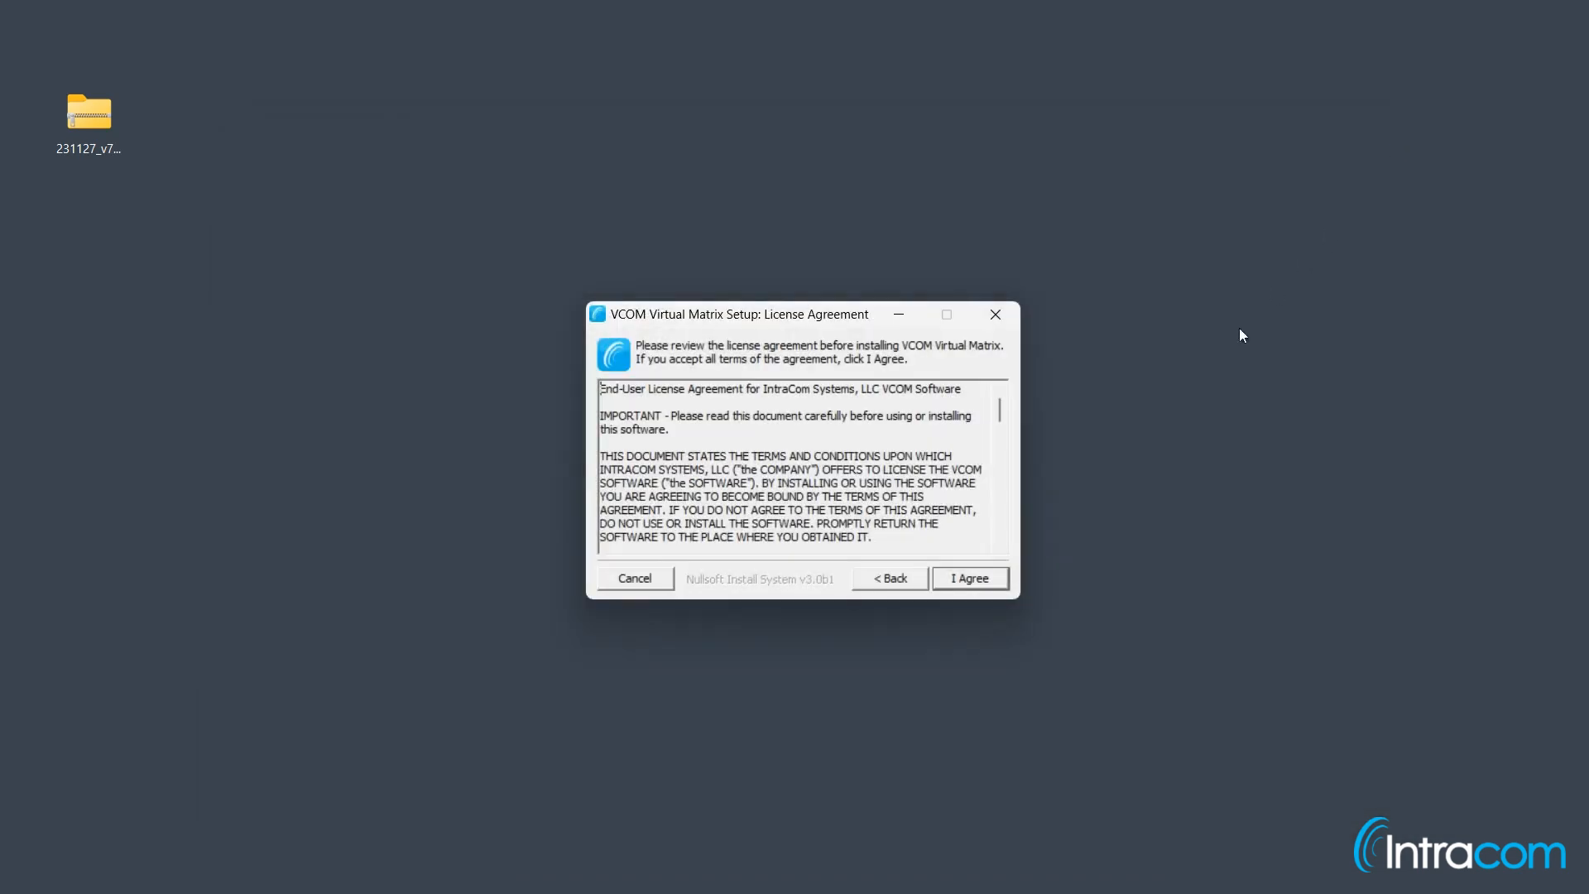
pyautogui.click(974, 579)
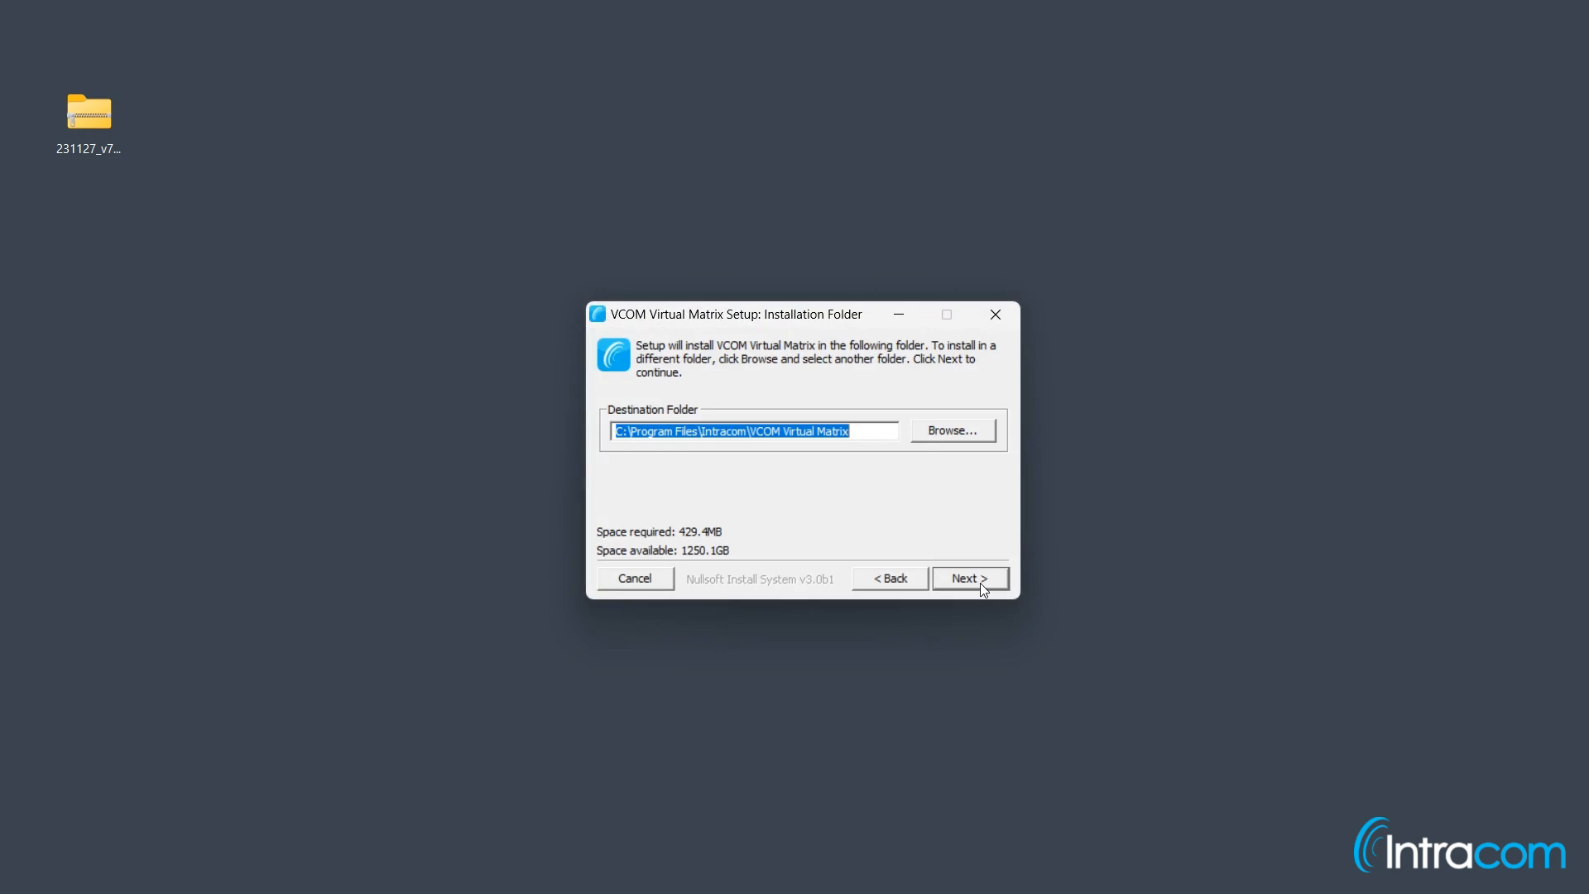
pyautogui.click(972, 579)
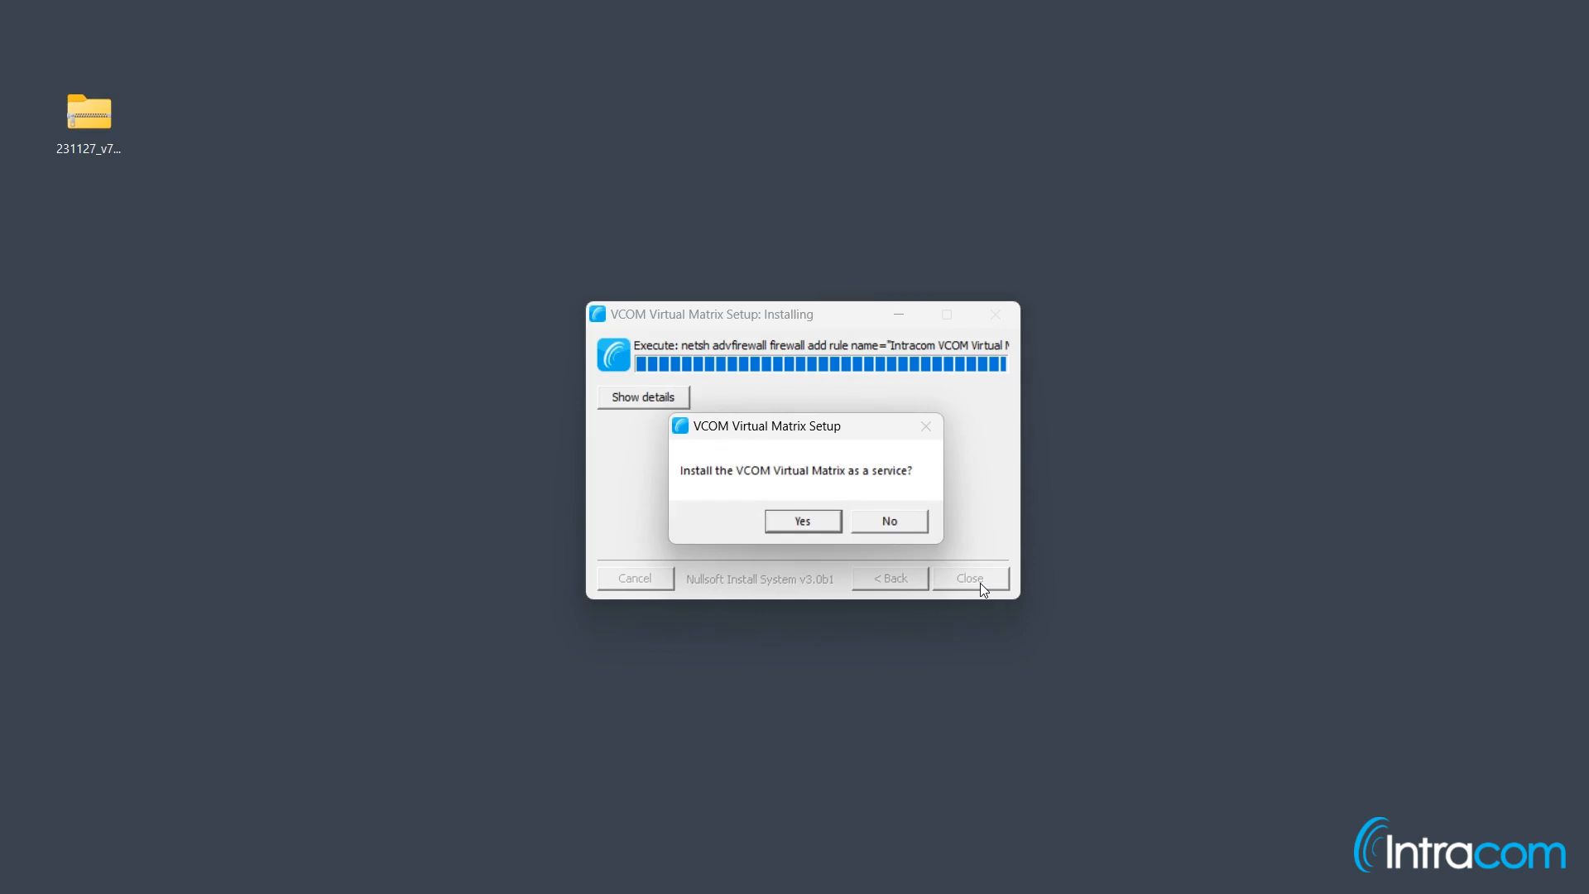
pyautogui.click(832, 521)
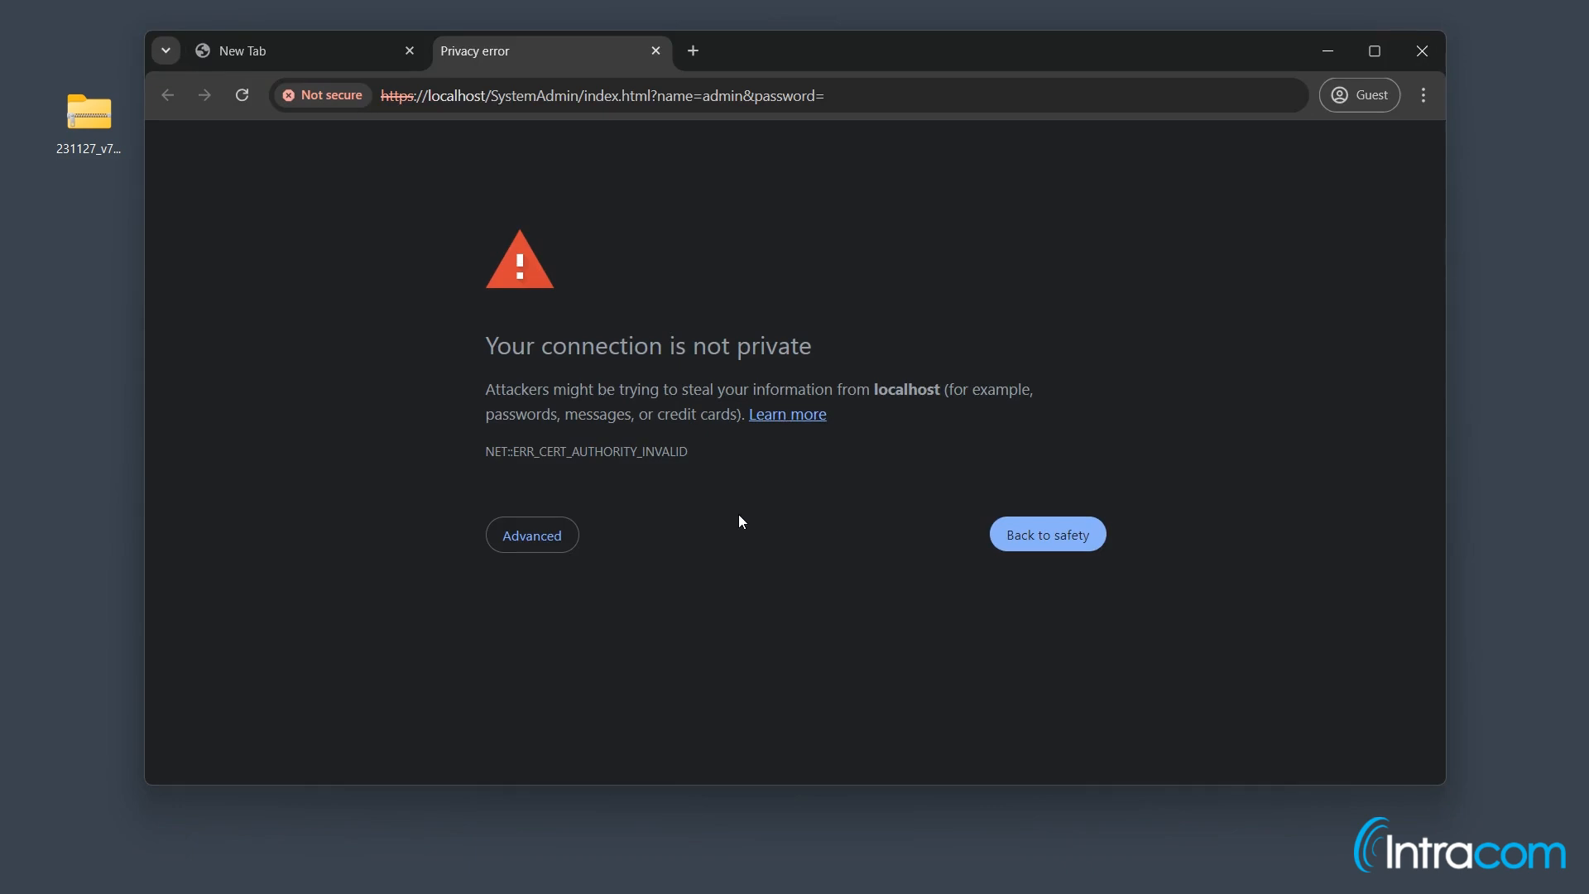
# Step: Bypass Chrome's certificate warning and proceed to the localhost System Administration page
pyautogui.click(554, 543)
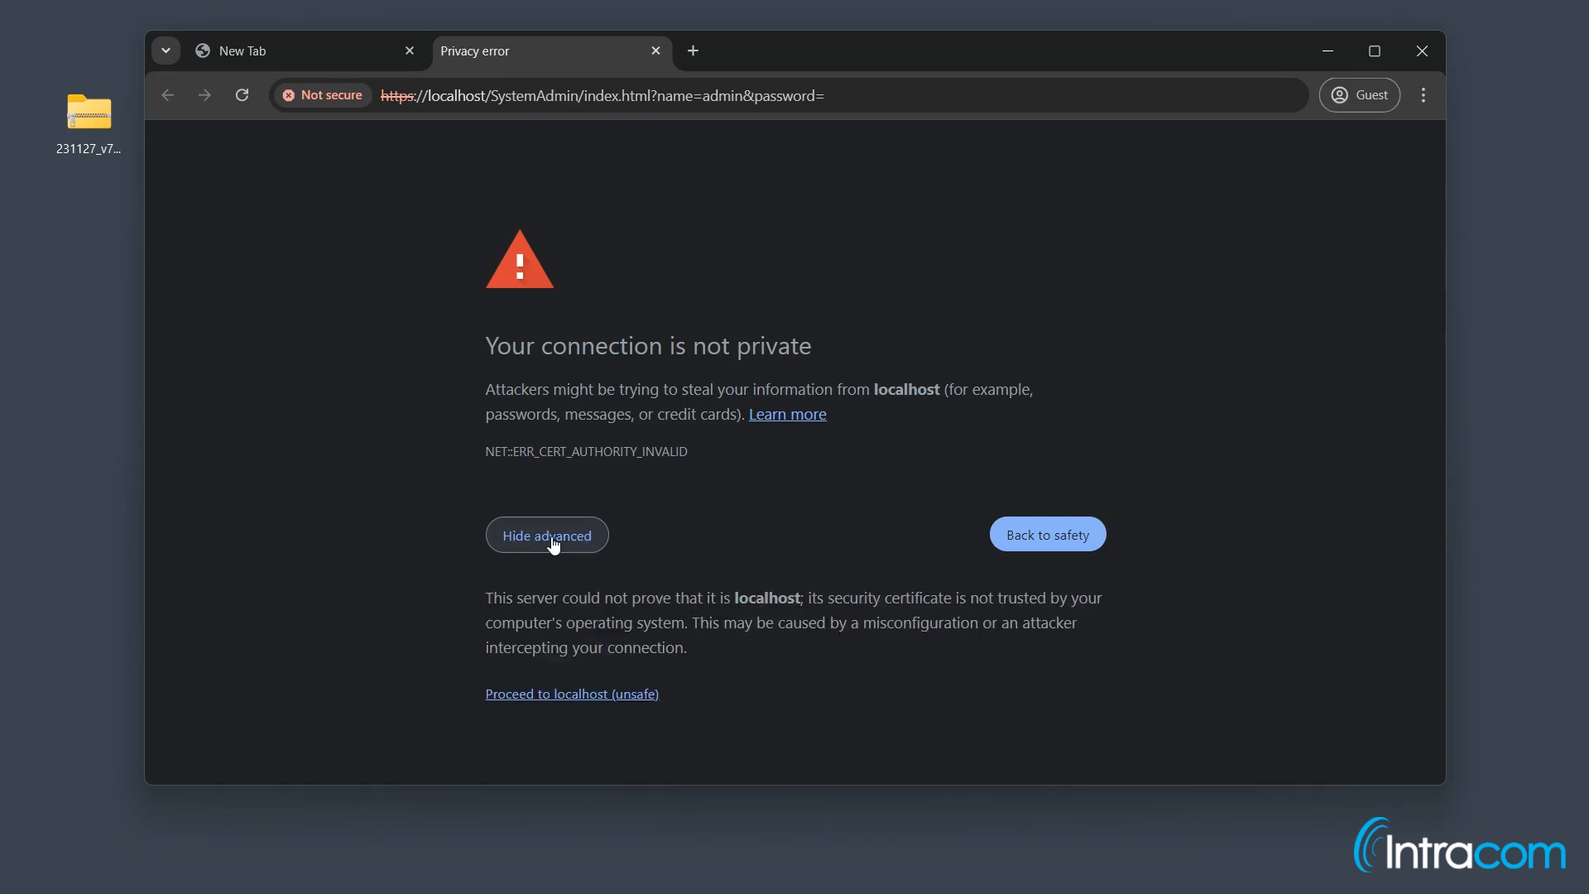
pyautogui.click(598, 695)
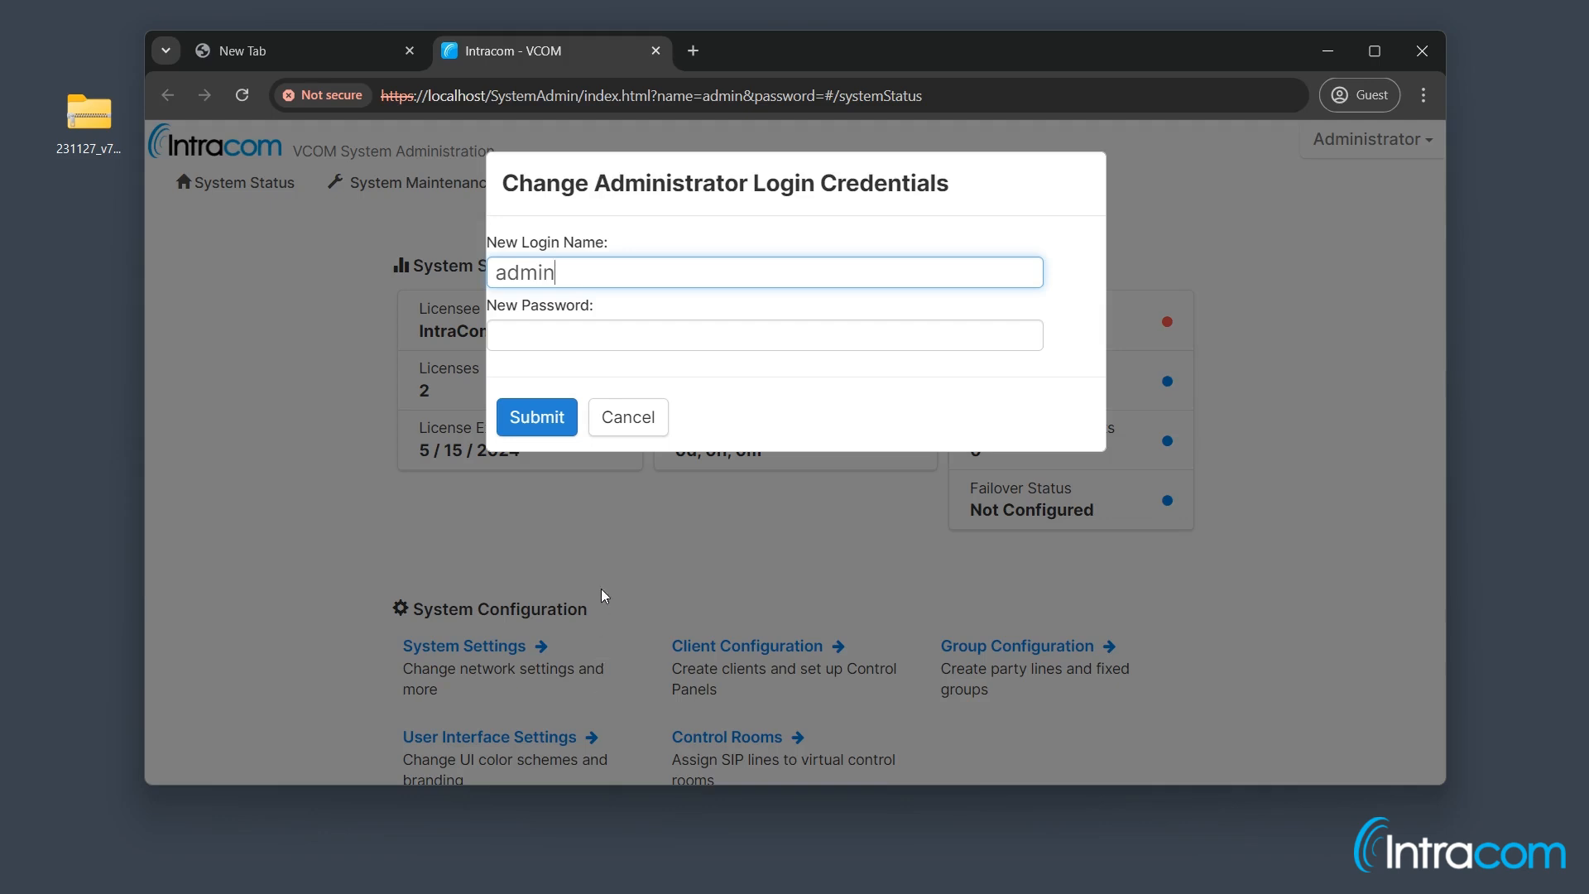
# Step: Enter a new administrator password, submit it, and acknowledge the confirmation
pyautogui.click(616, 336)
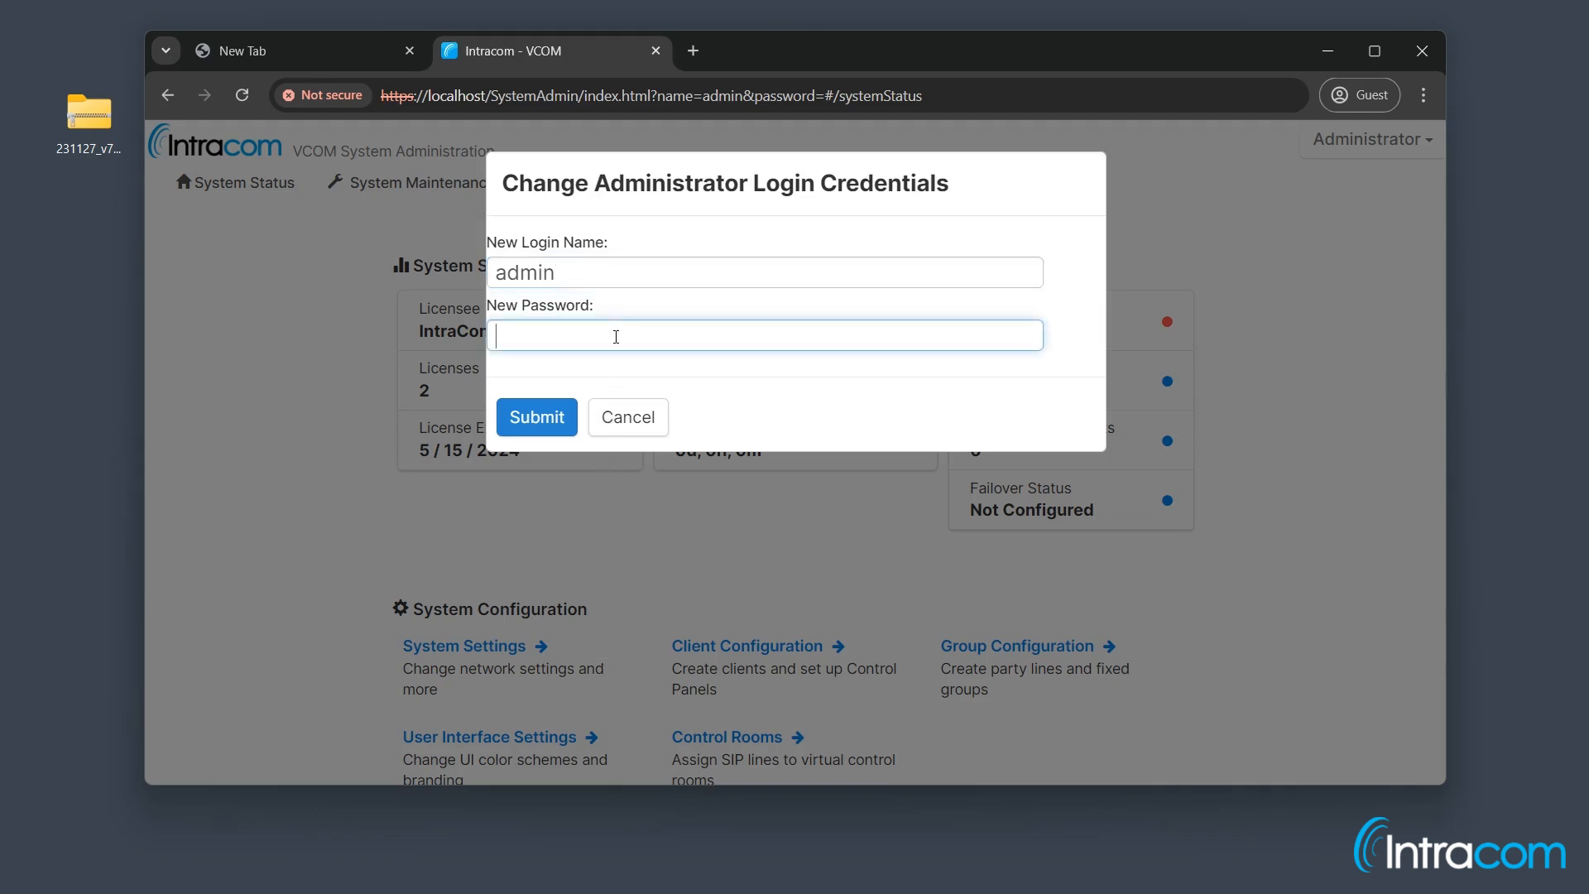
pyautogui.write('admin')
pyautogui.click(560, 412)
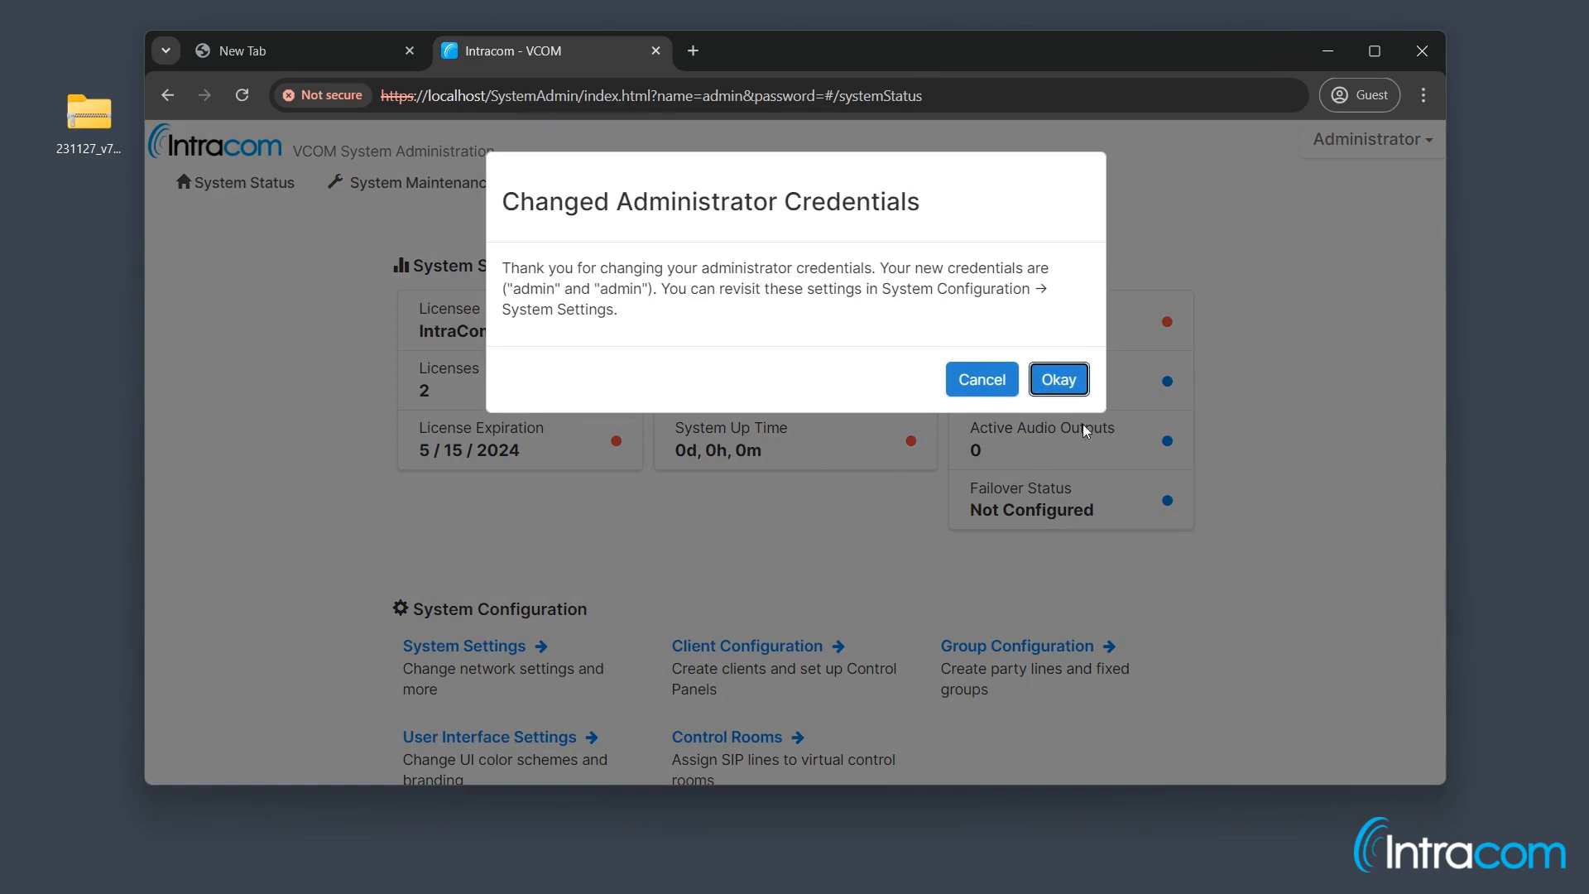
pyautogui.click(1059, 381)
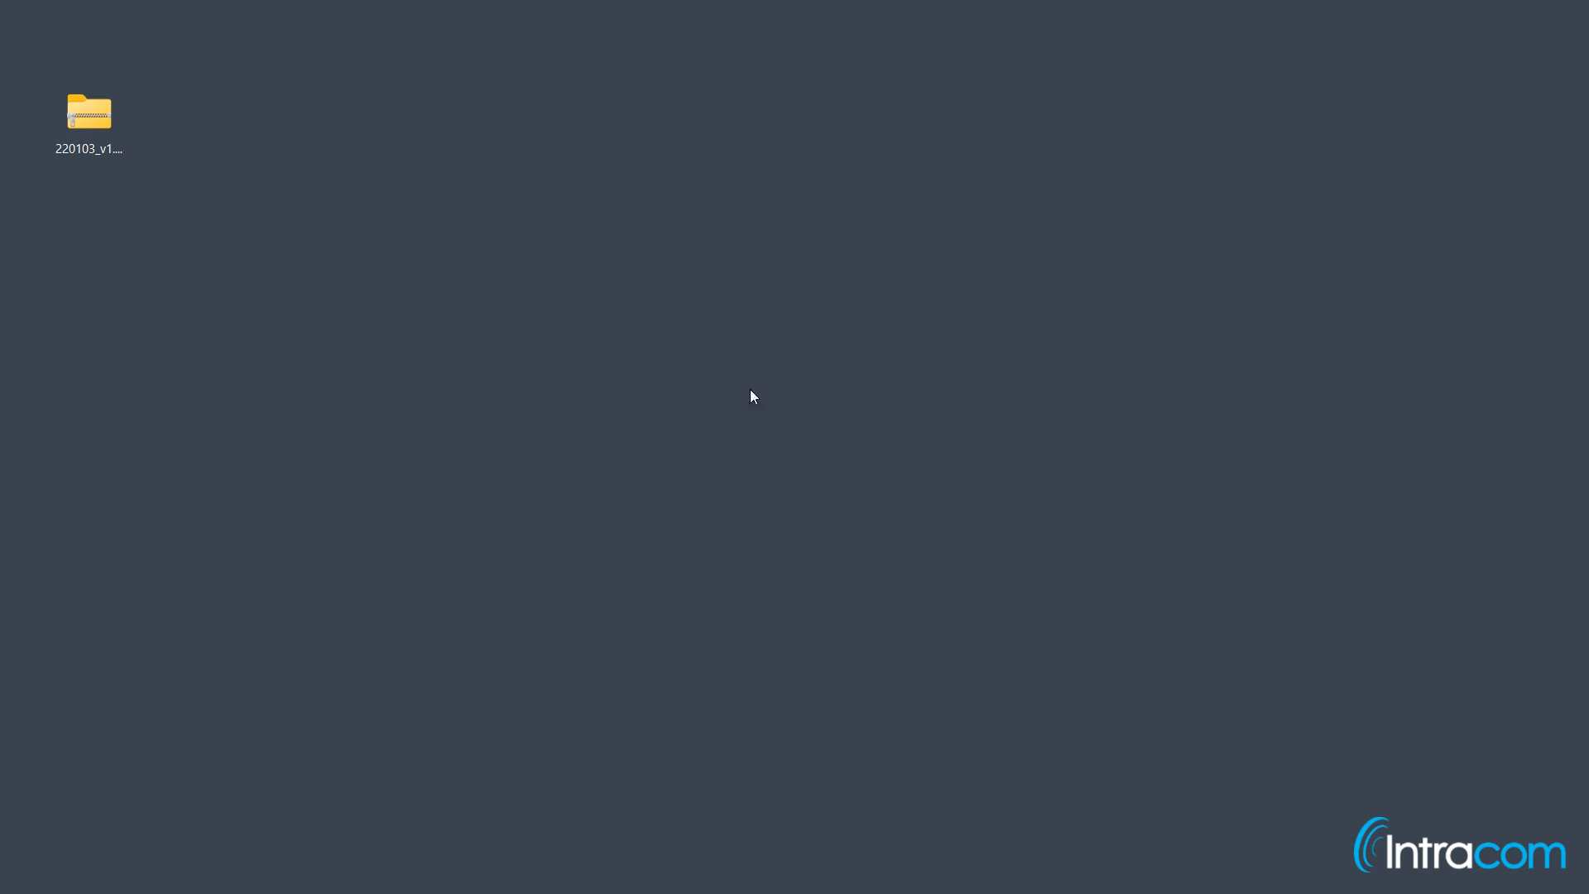
# Step: Extract 220103_v1.7.0_VCOM_System_Administration_For_Windows.zip into a same-named Desktop folder
pyautogui.click(103, 122)
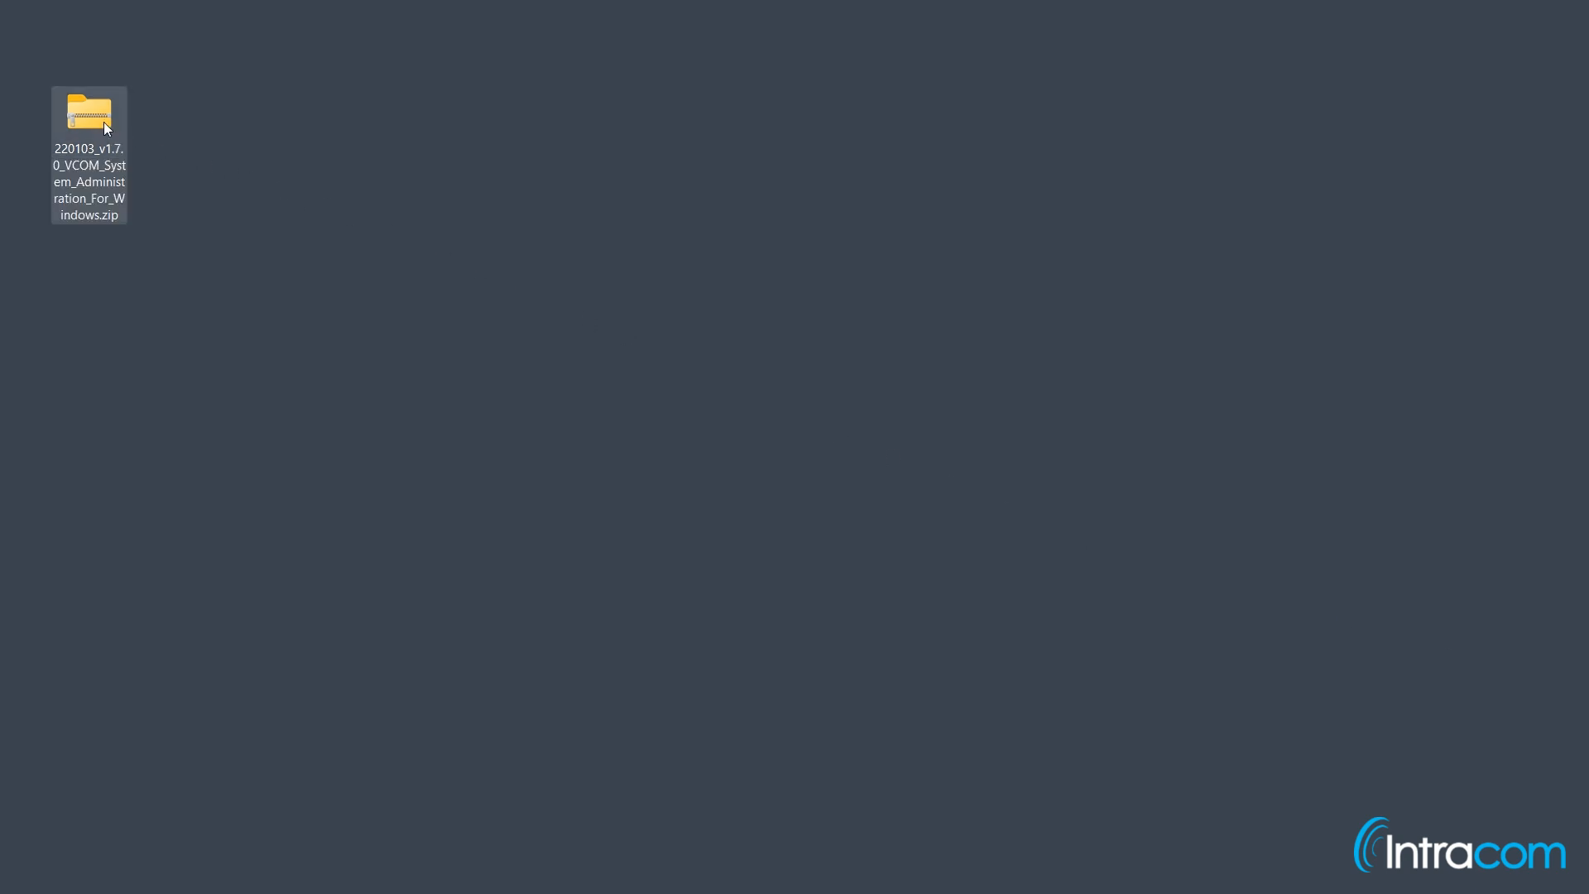
pyautogui.rightClick(104, 122)
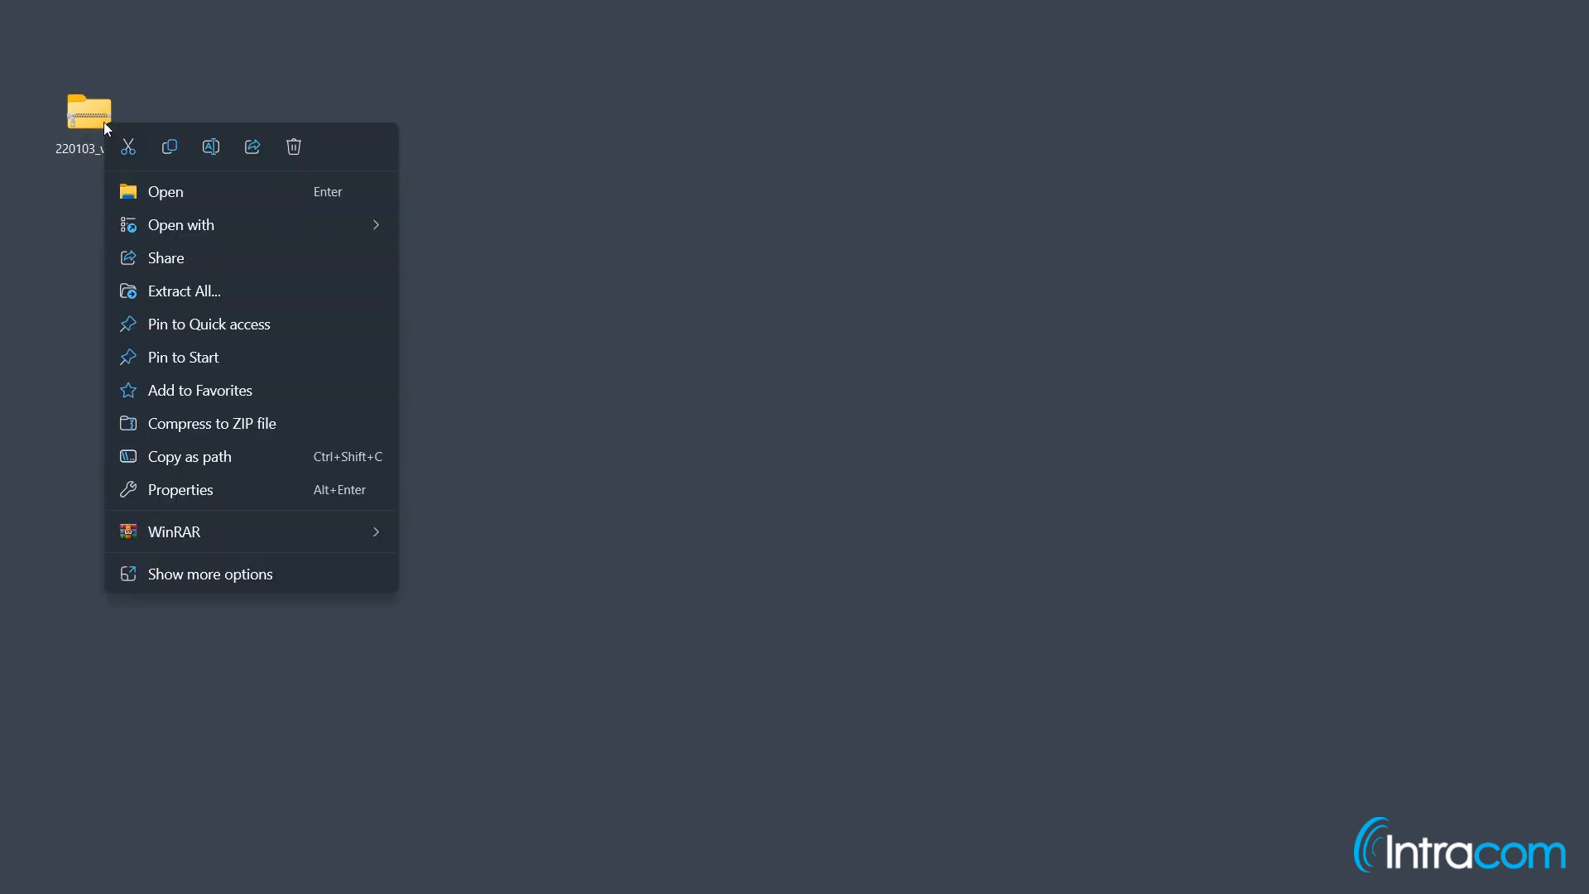
pyautogui.click(236, 286)
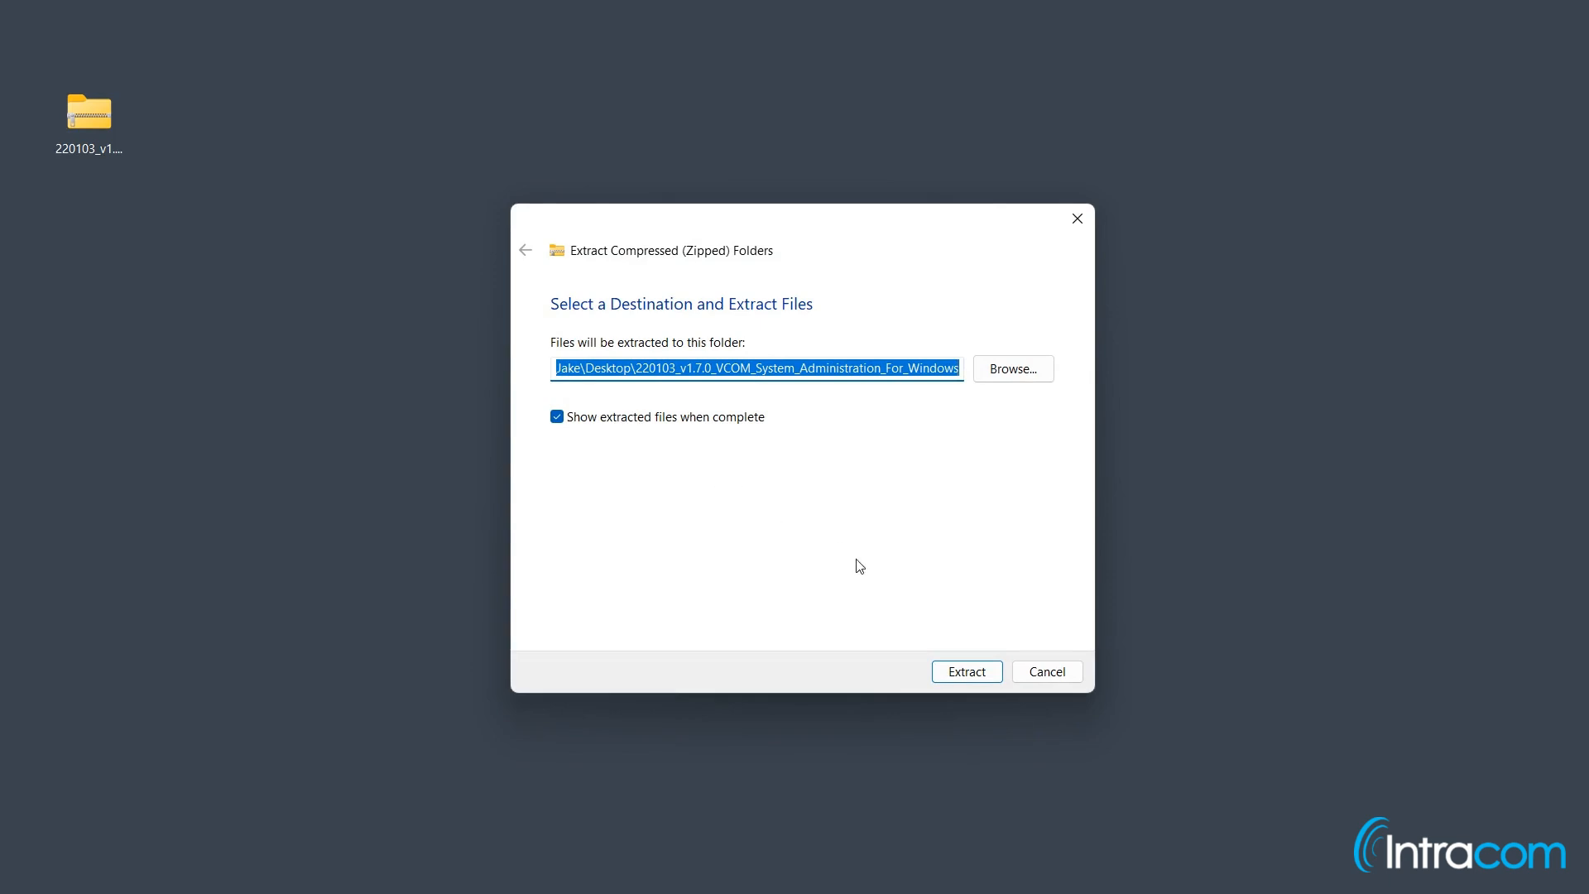
pyautogui.click(980, 672)
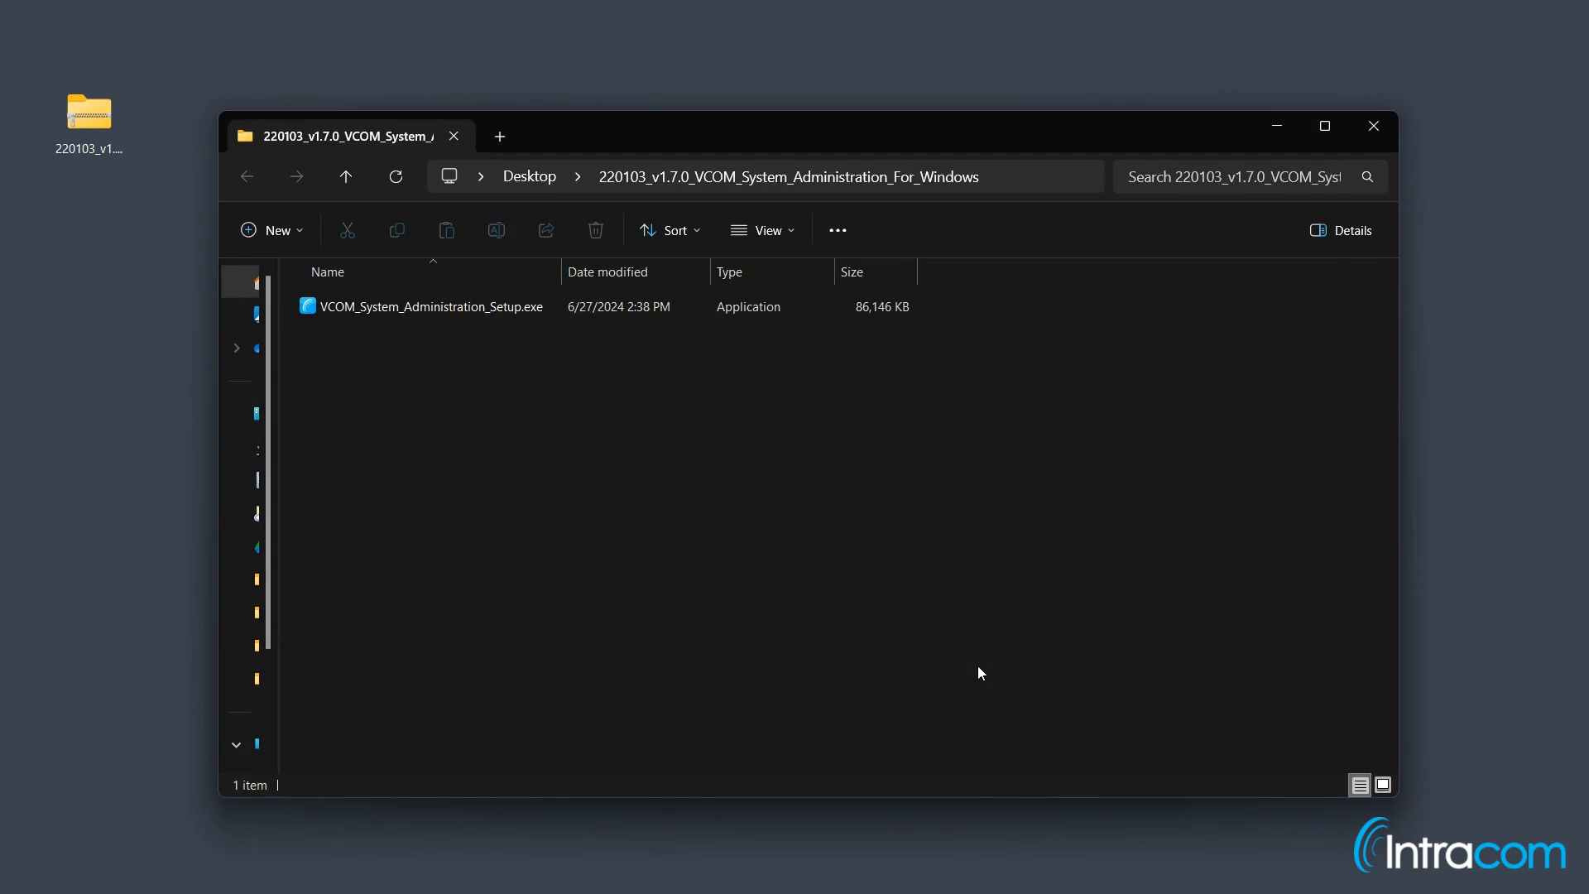
# Step: Run VCOM_System_Administration_Setup.exe, allowing it through the SmartScreen warning
pyautogui.doubleClick(733, 317)
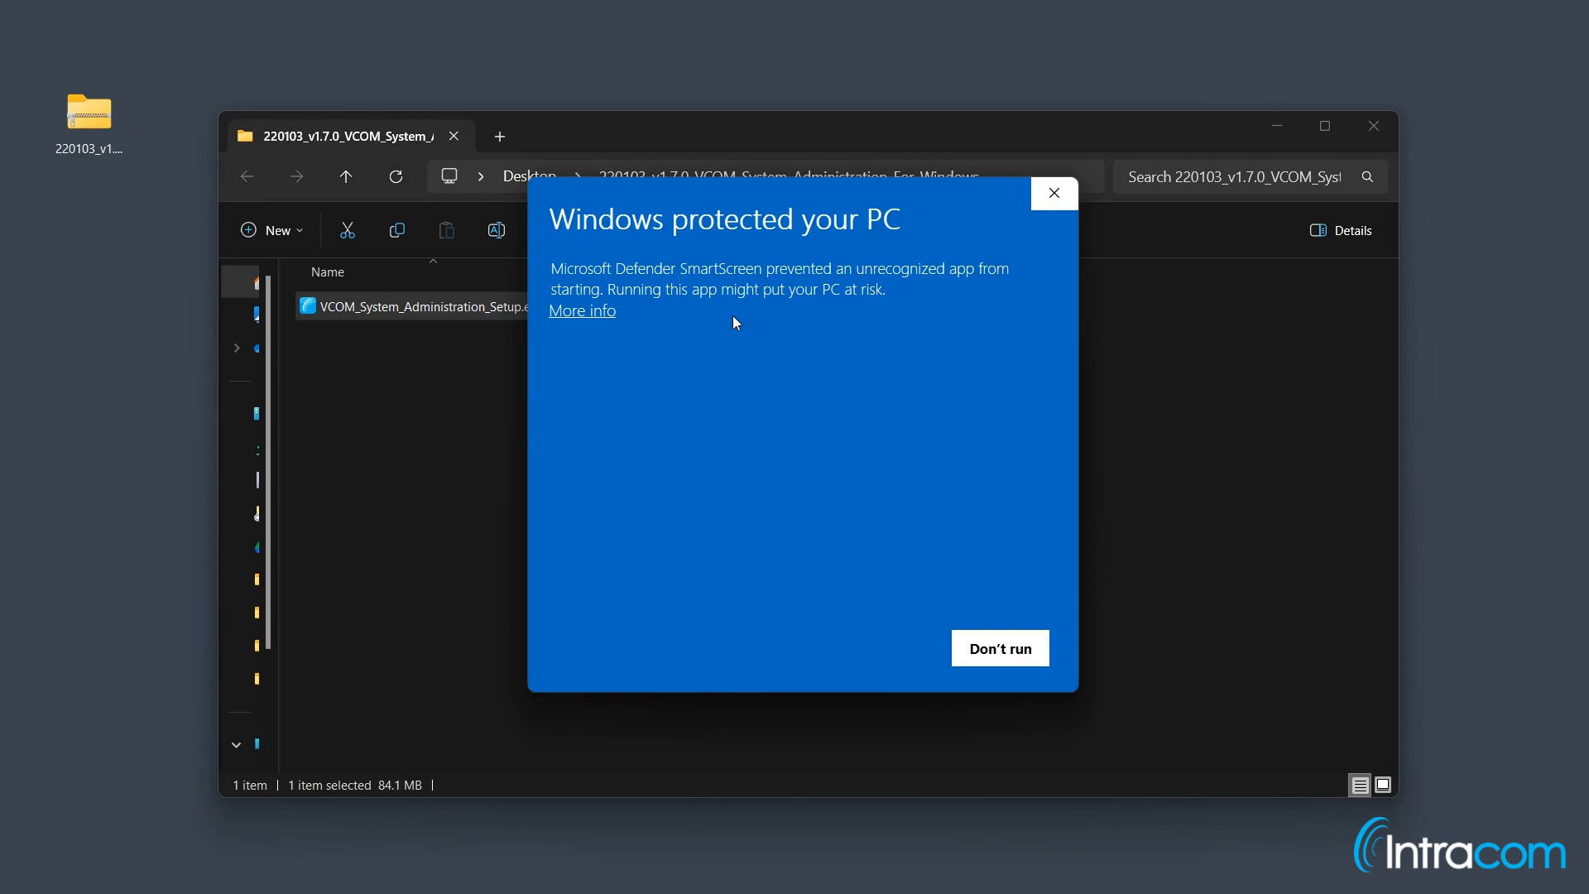
pyautogui.click(604, 321)
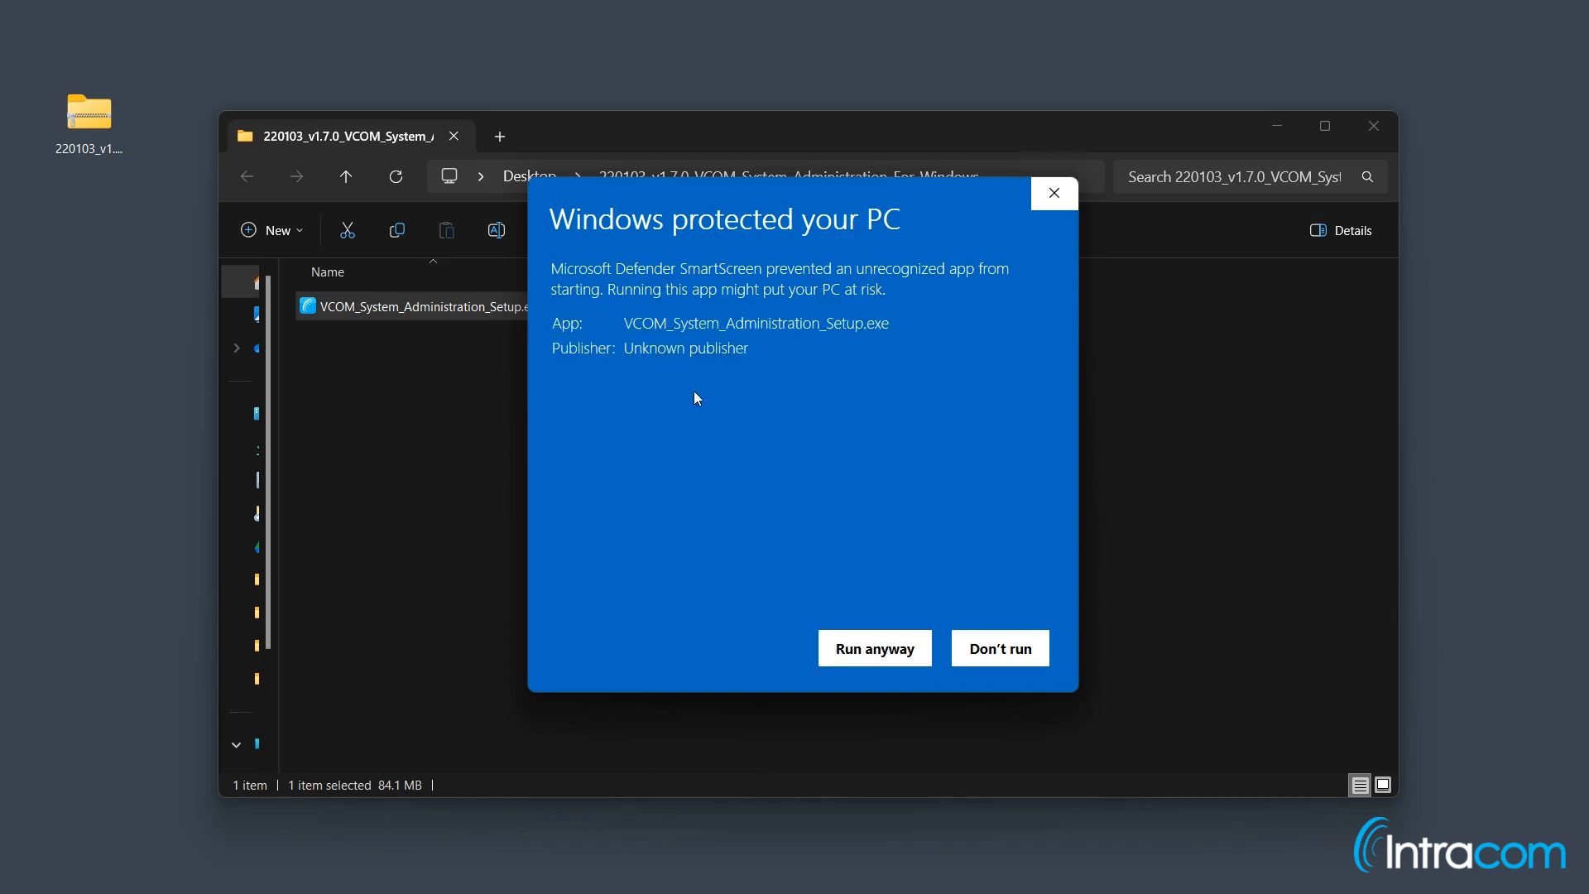
pyautogui.click(879, 648)
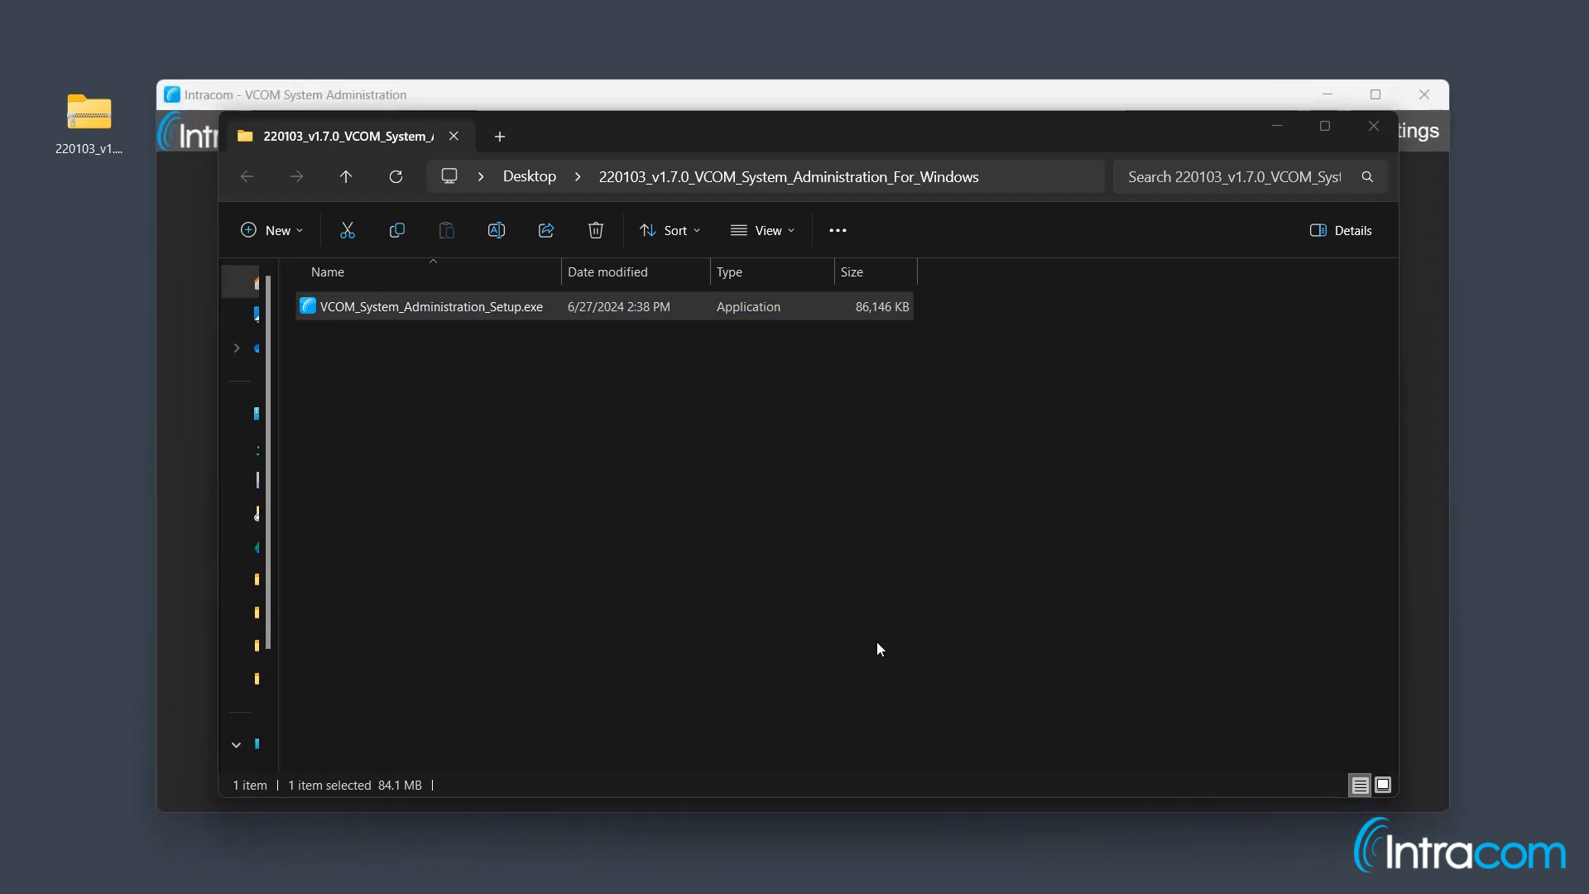
# Step: Connect the System Administration app to Virtual Matrix host 'localhost'
pyautogui.click(1372, 126)
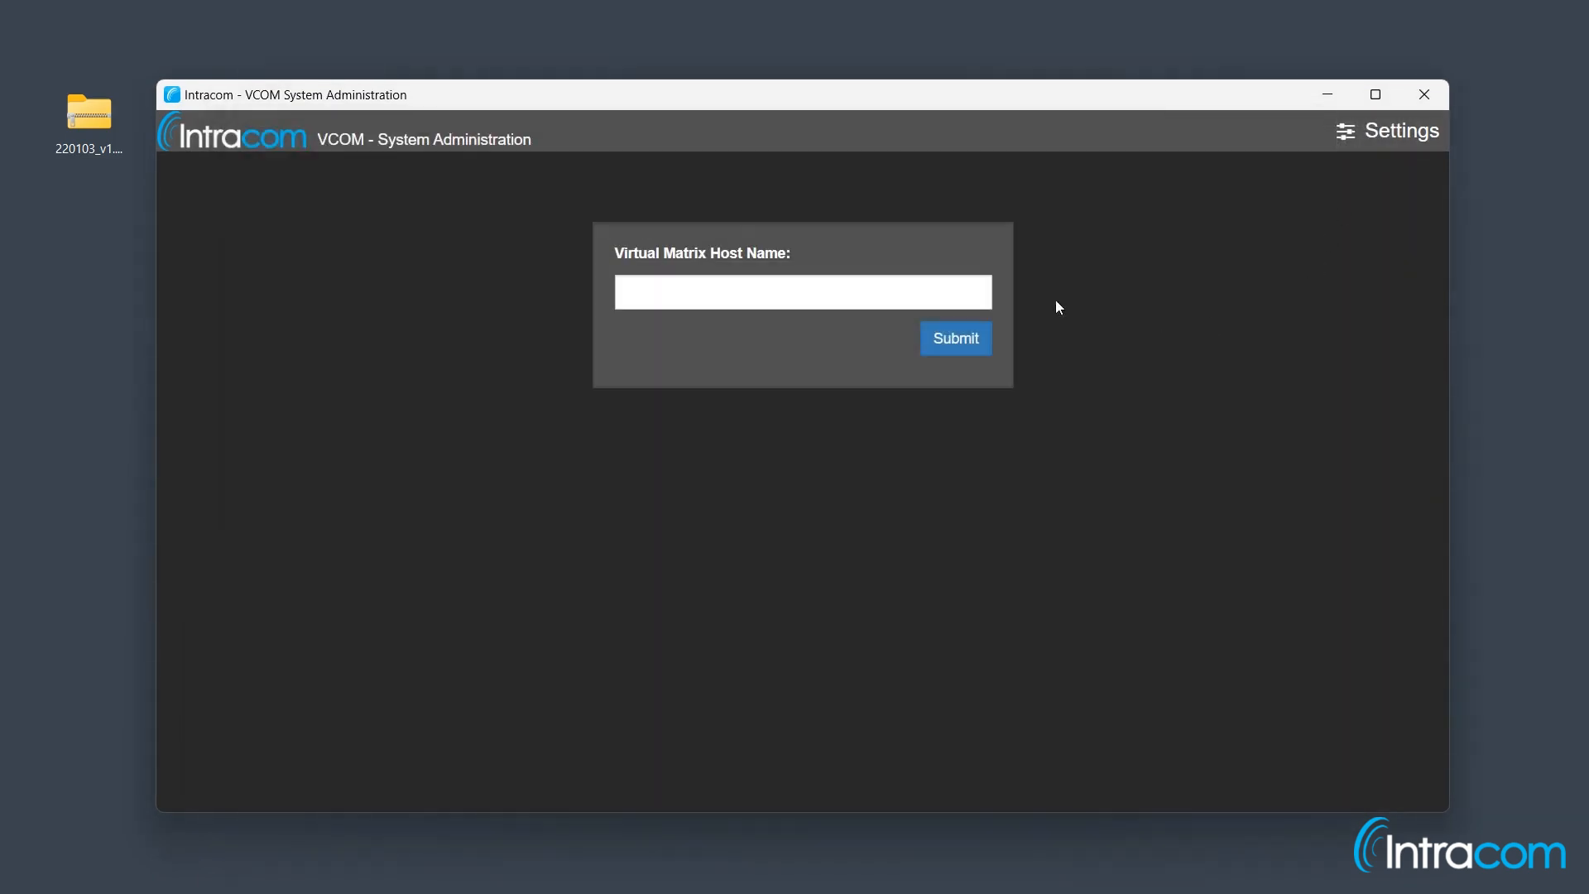
pyautogui.click(971, 288)
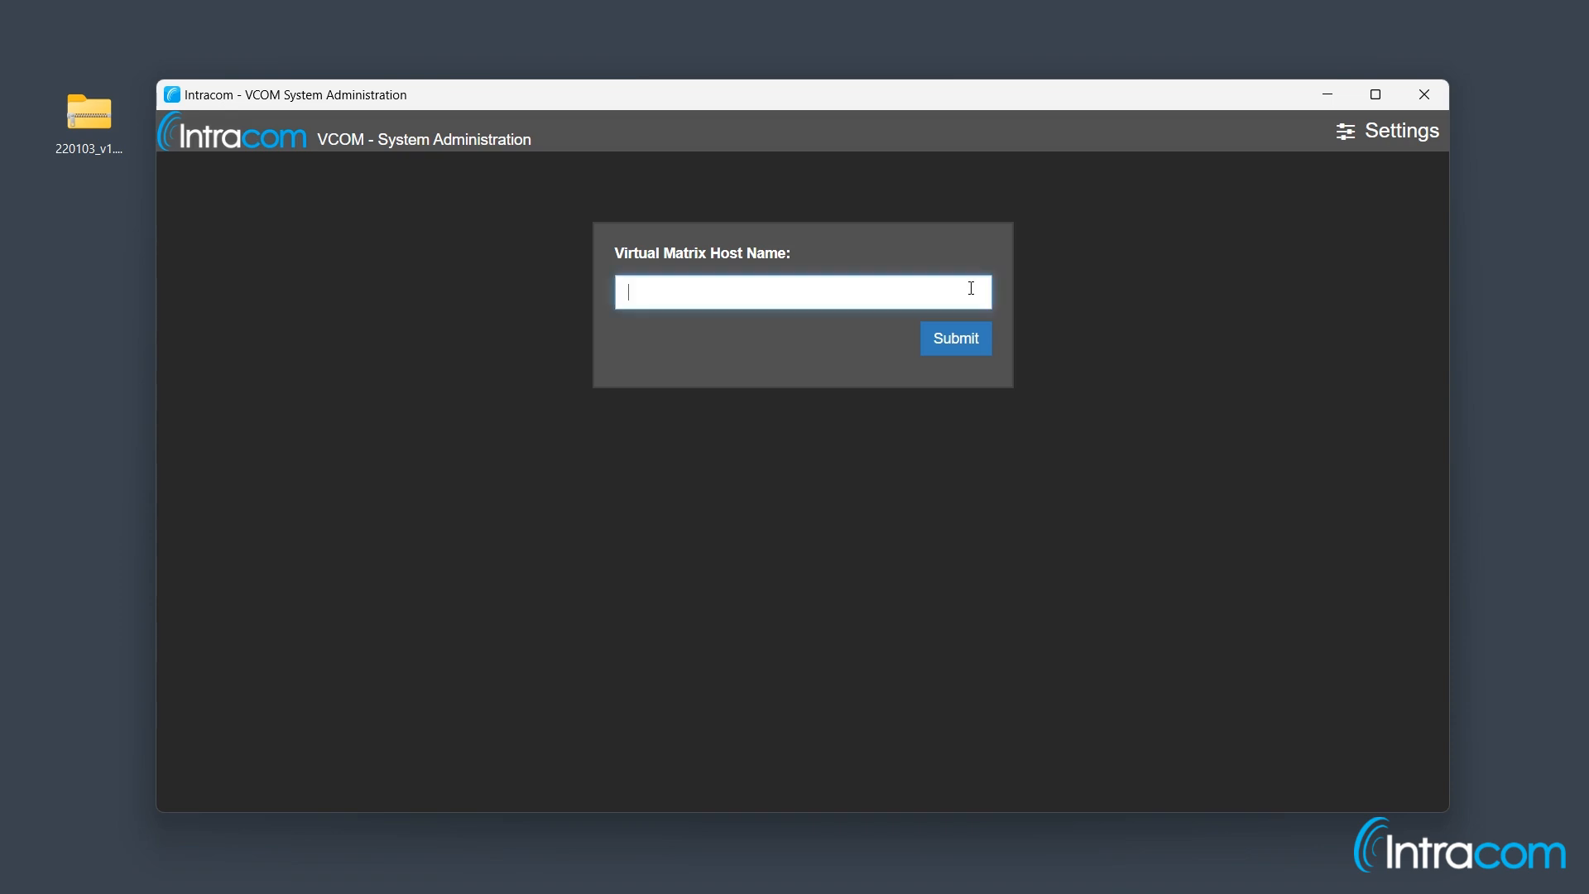
pyautogui.write('localhost')
pyautogui.click(965, 344)
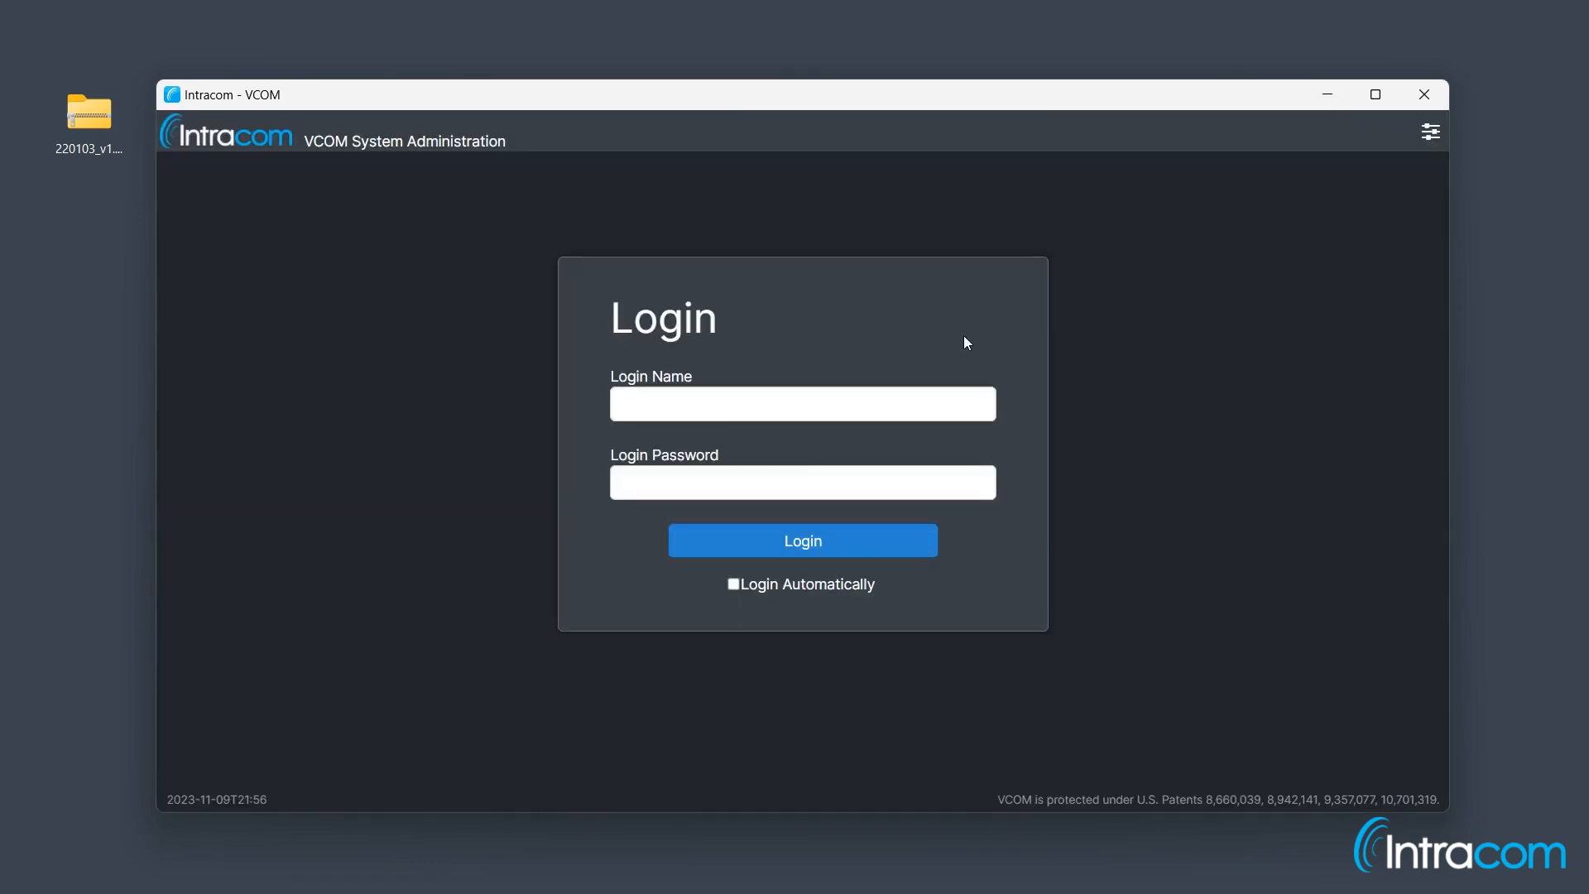
# Step: Log in with the administrator login name and password
pyautogui.click(866, 393)
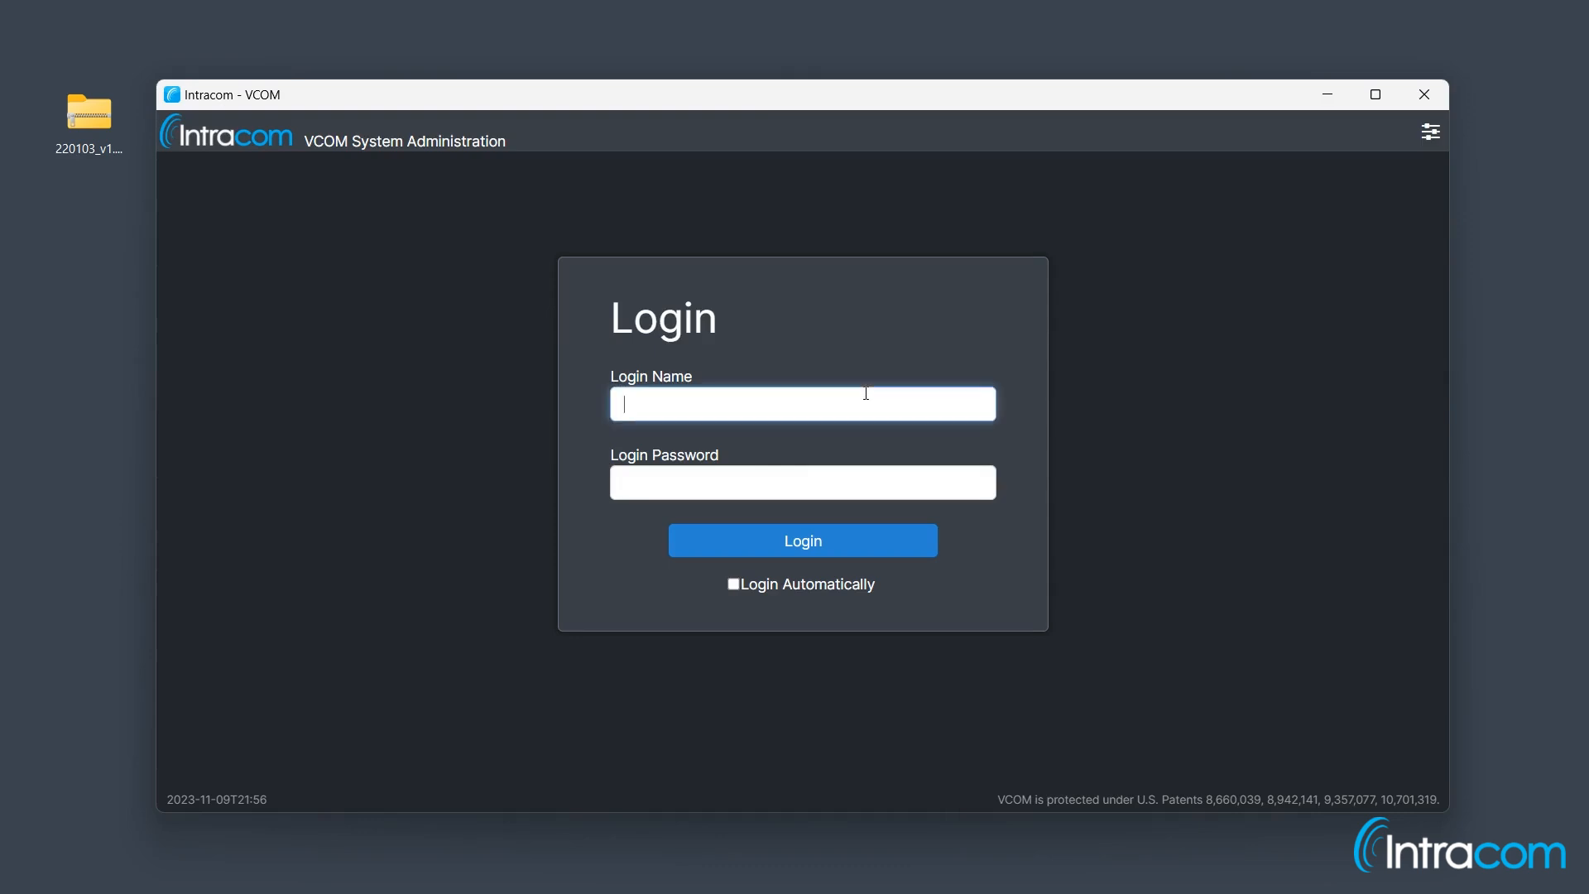
pyautogui.write('admin')
pyautogui.press('Tab')
pyautogui.write('admin')
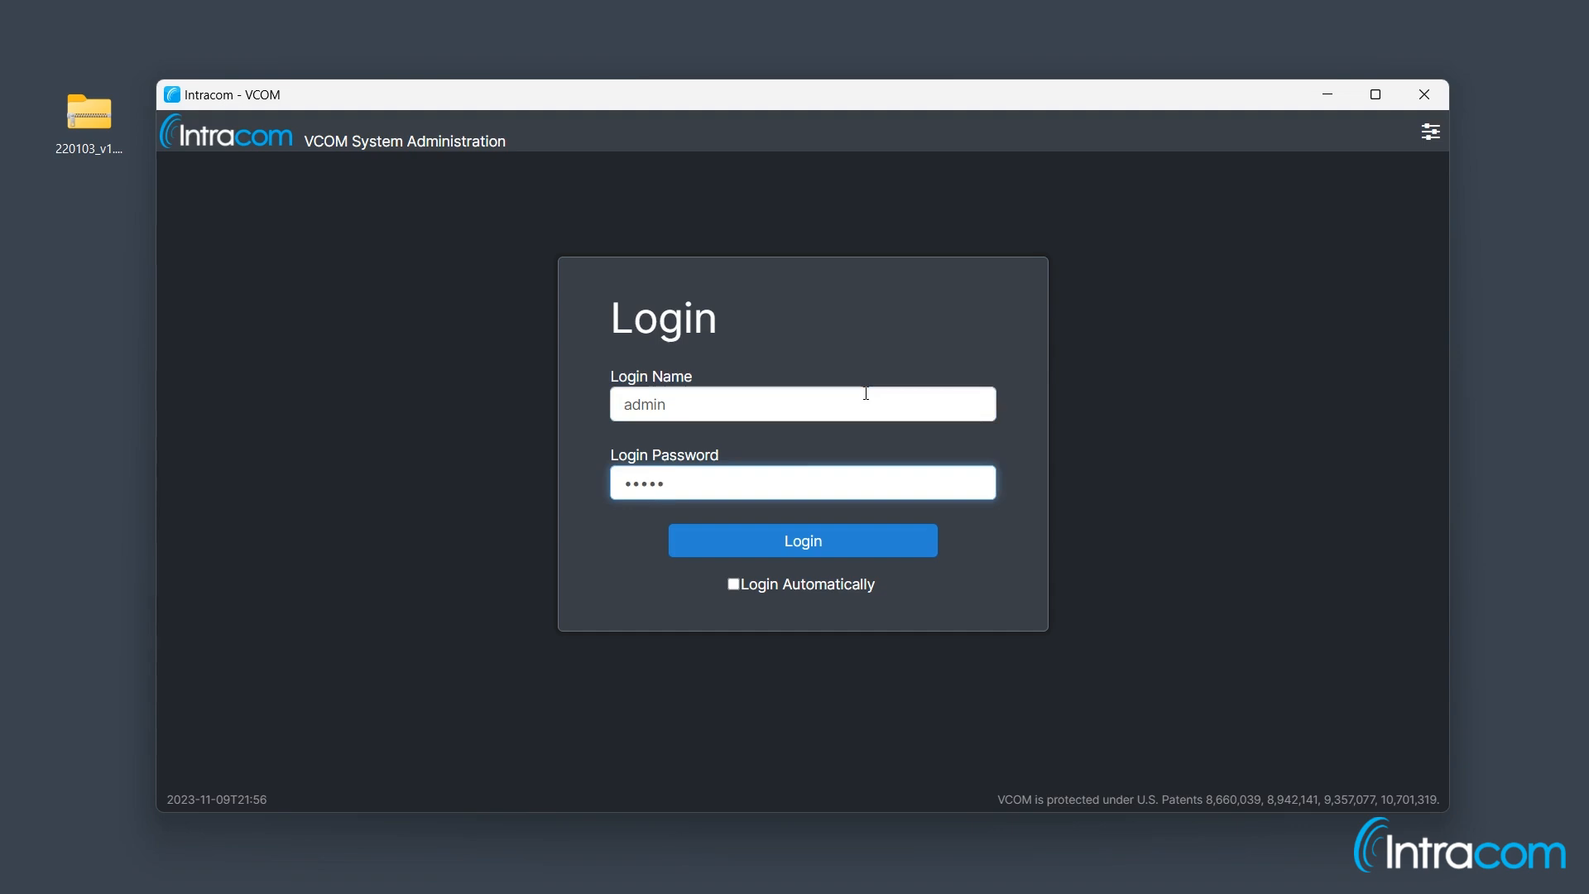
pyautogui.click(863, 539)
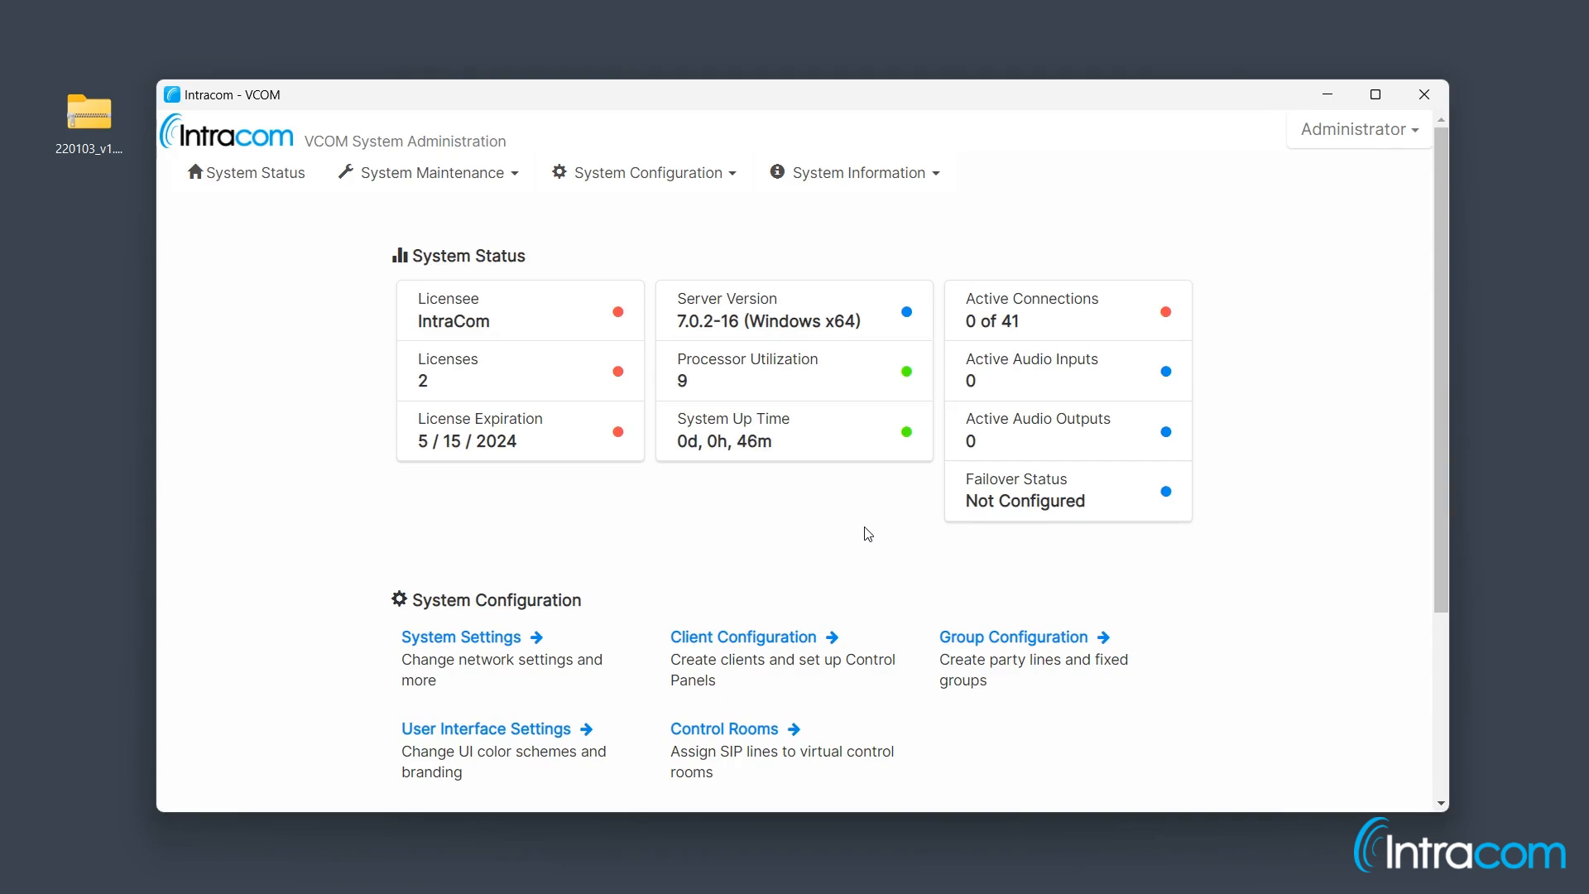
# Step: Open the License details from the System Maintenance menu
pyautogui.click(489, 190)
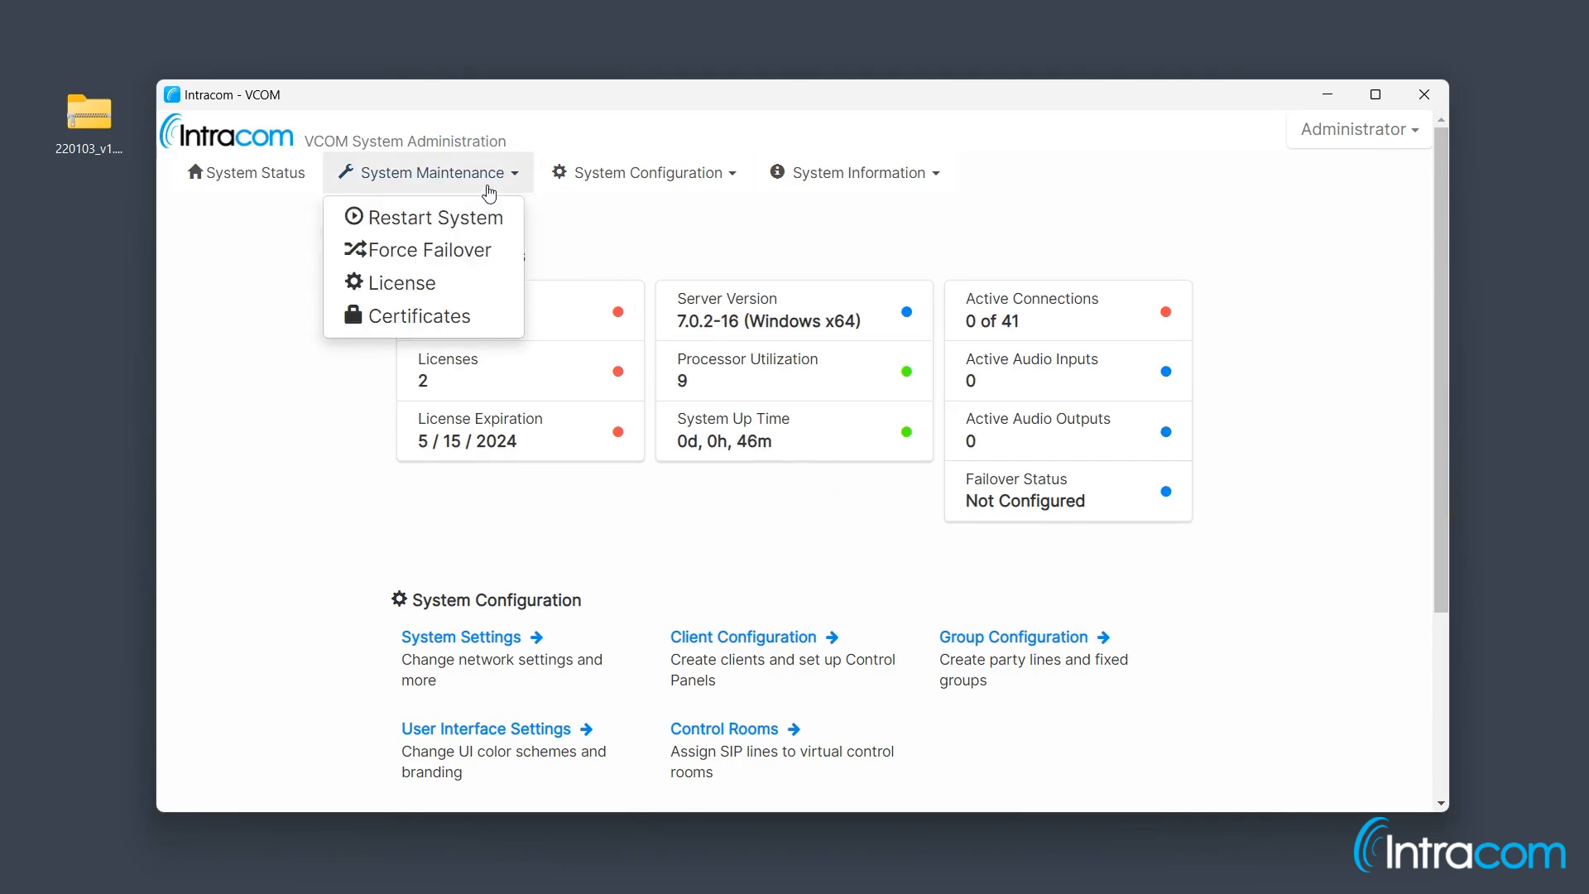
pyautogui.click(486, 285)
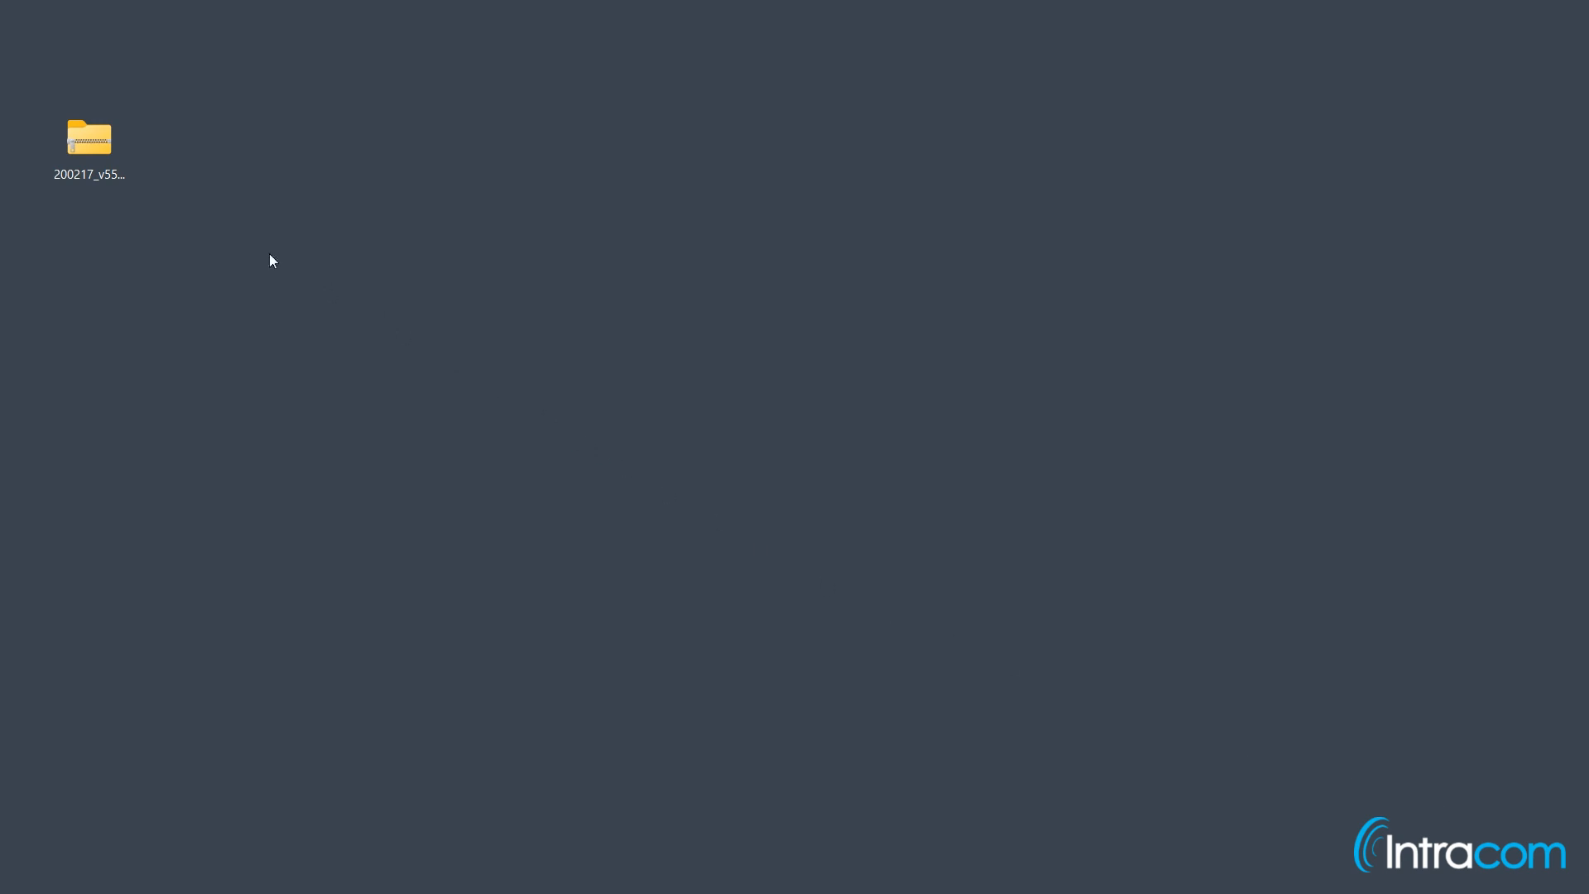
# Step: Extract the 200217_v550_VCOM_Device_Interface zip to its suggested Desktop folder
pyautogui.rightClick(101, 154)
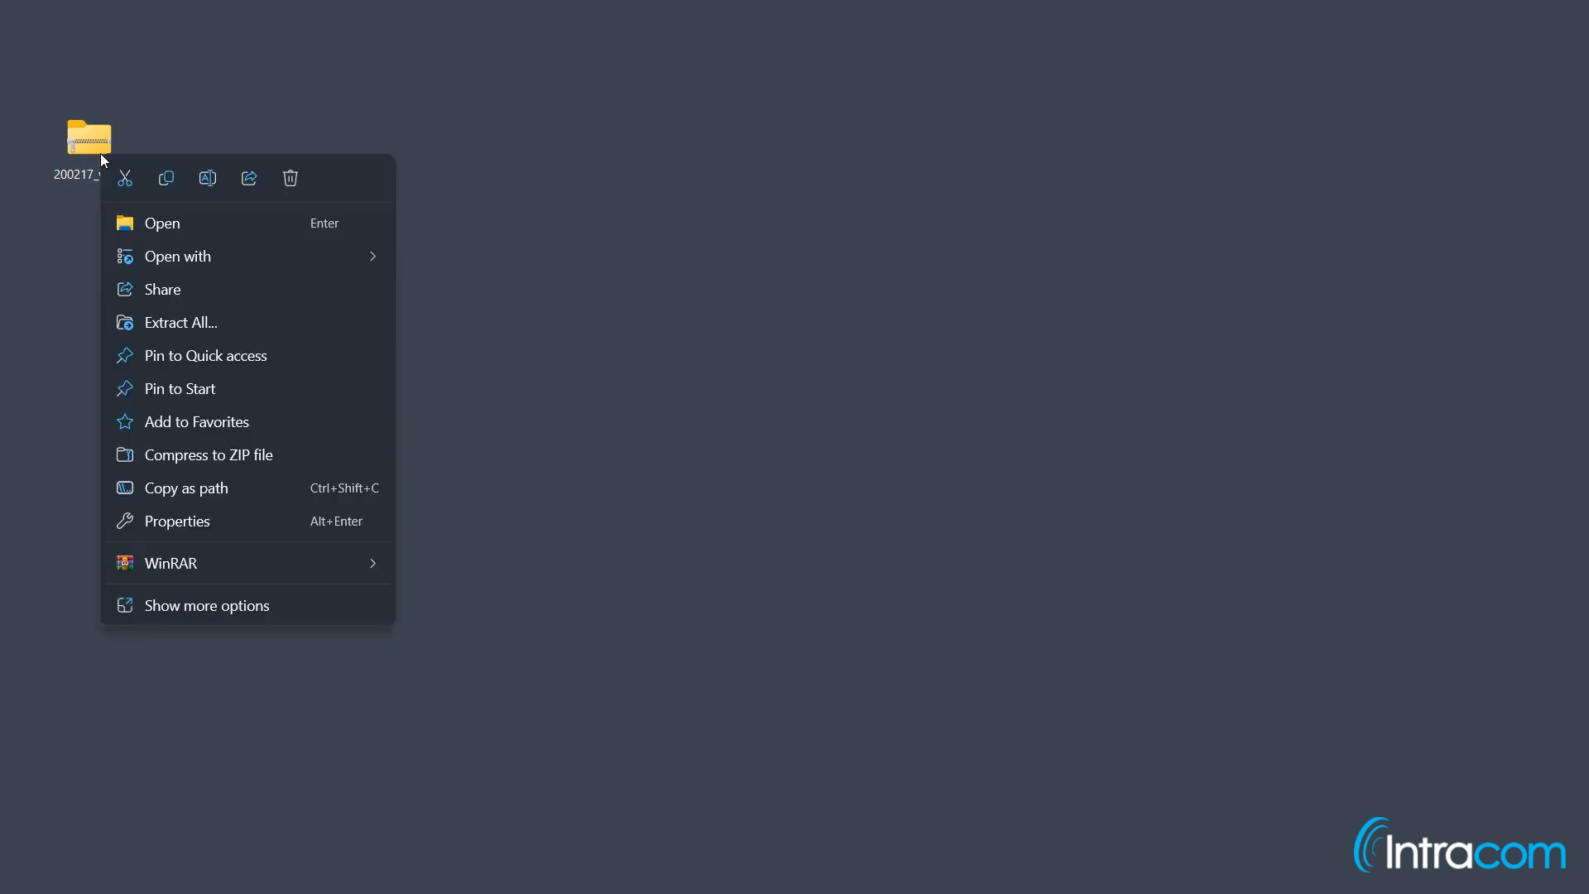
pyautogui.click(235, 314)
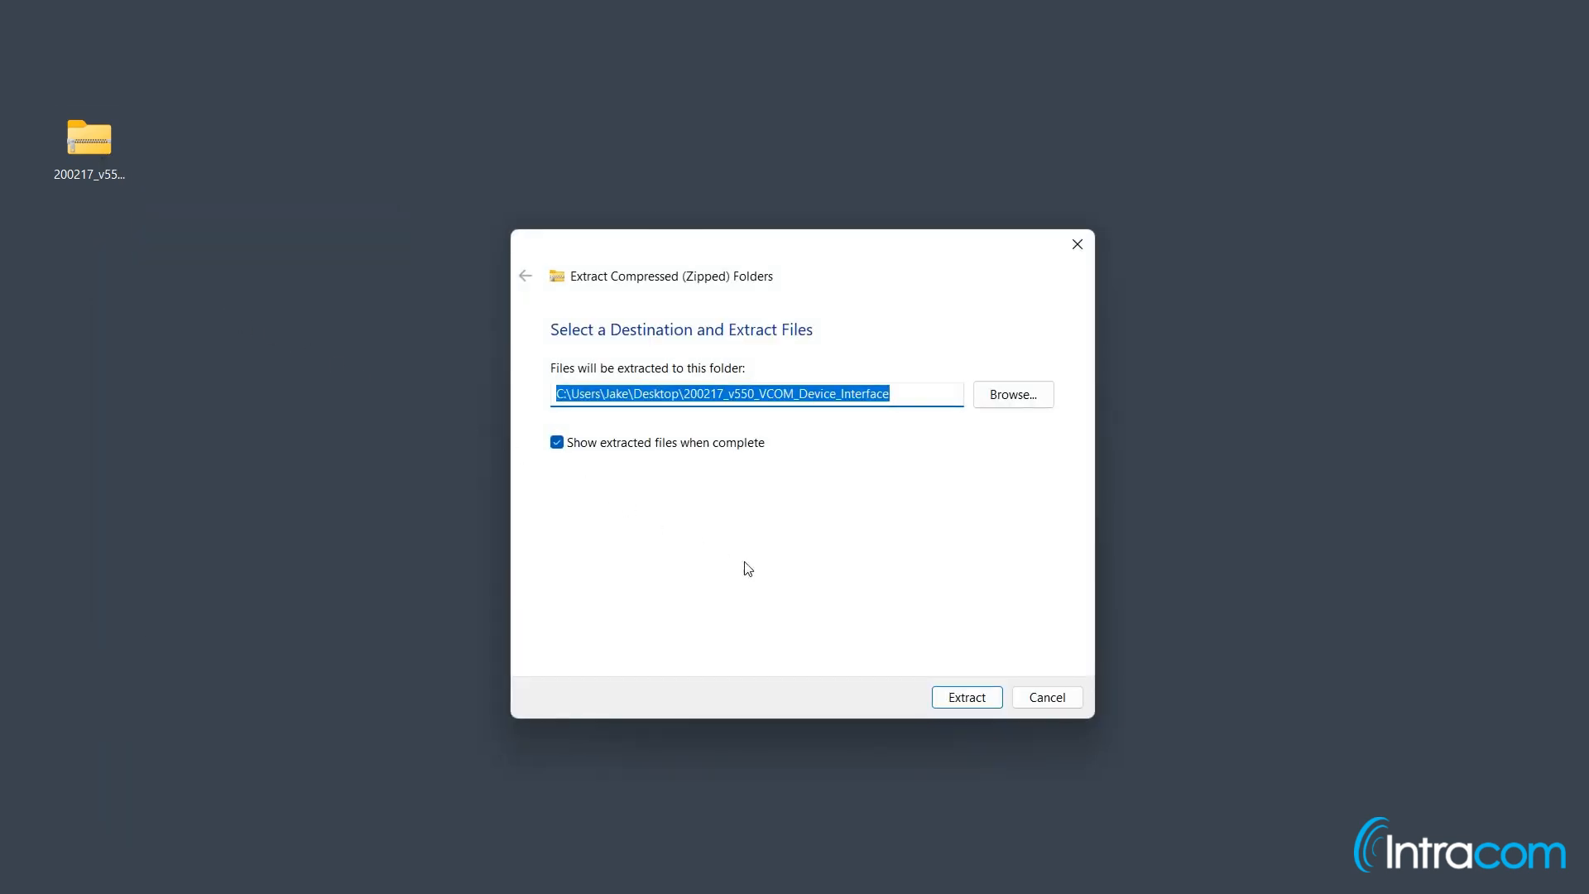
pyautogui.click(969, 698)
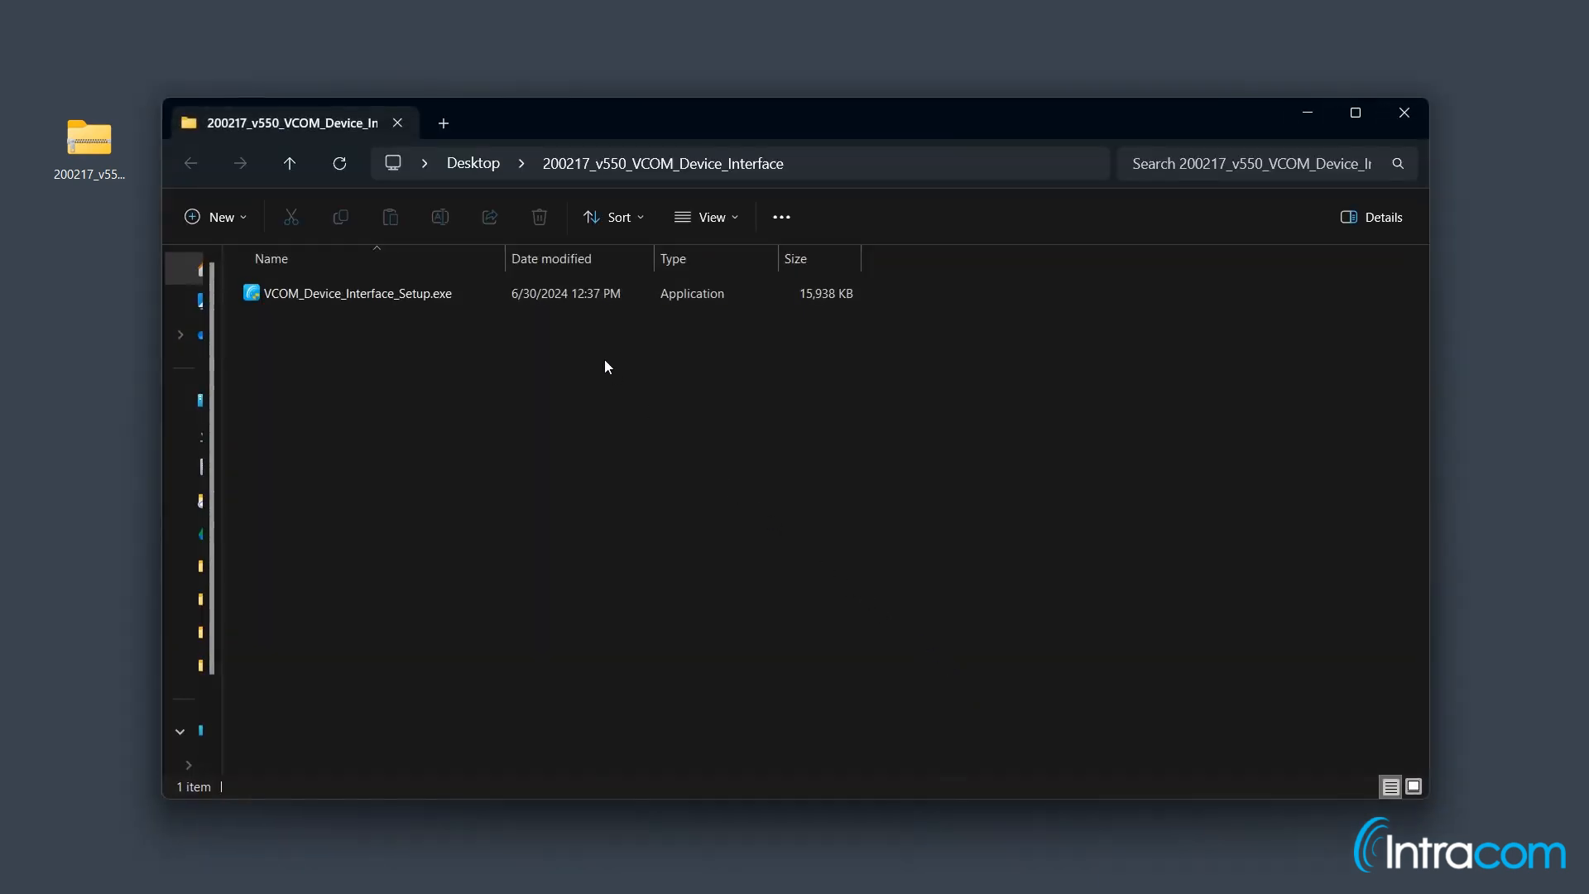
# Step: Run VCOM_Device_Interface_Setup.exe, allowing it through the SmartScreen warning
pyautogui.doubleClick(553, 296)
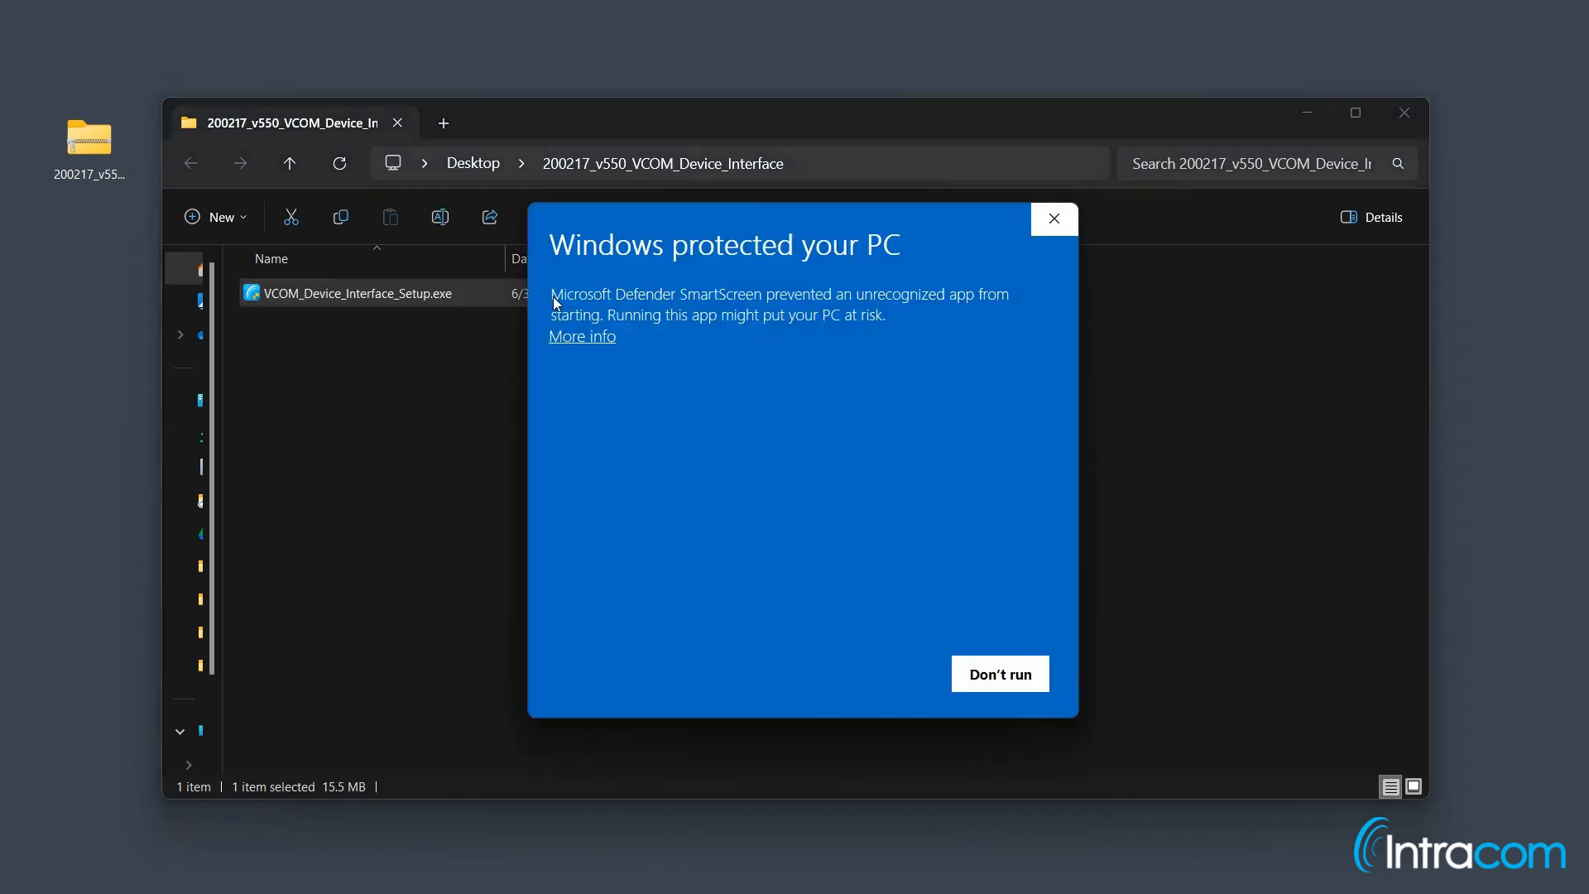
pyautogui.click(608, 338)
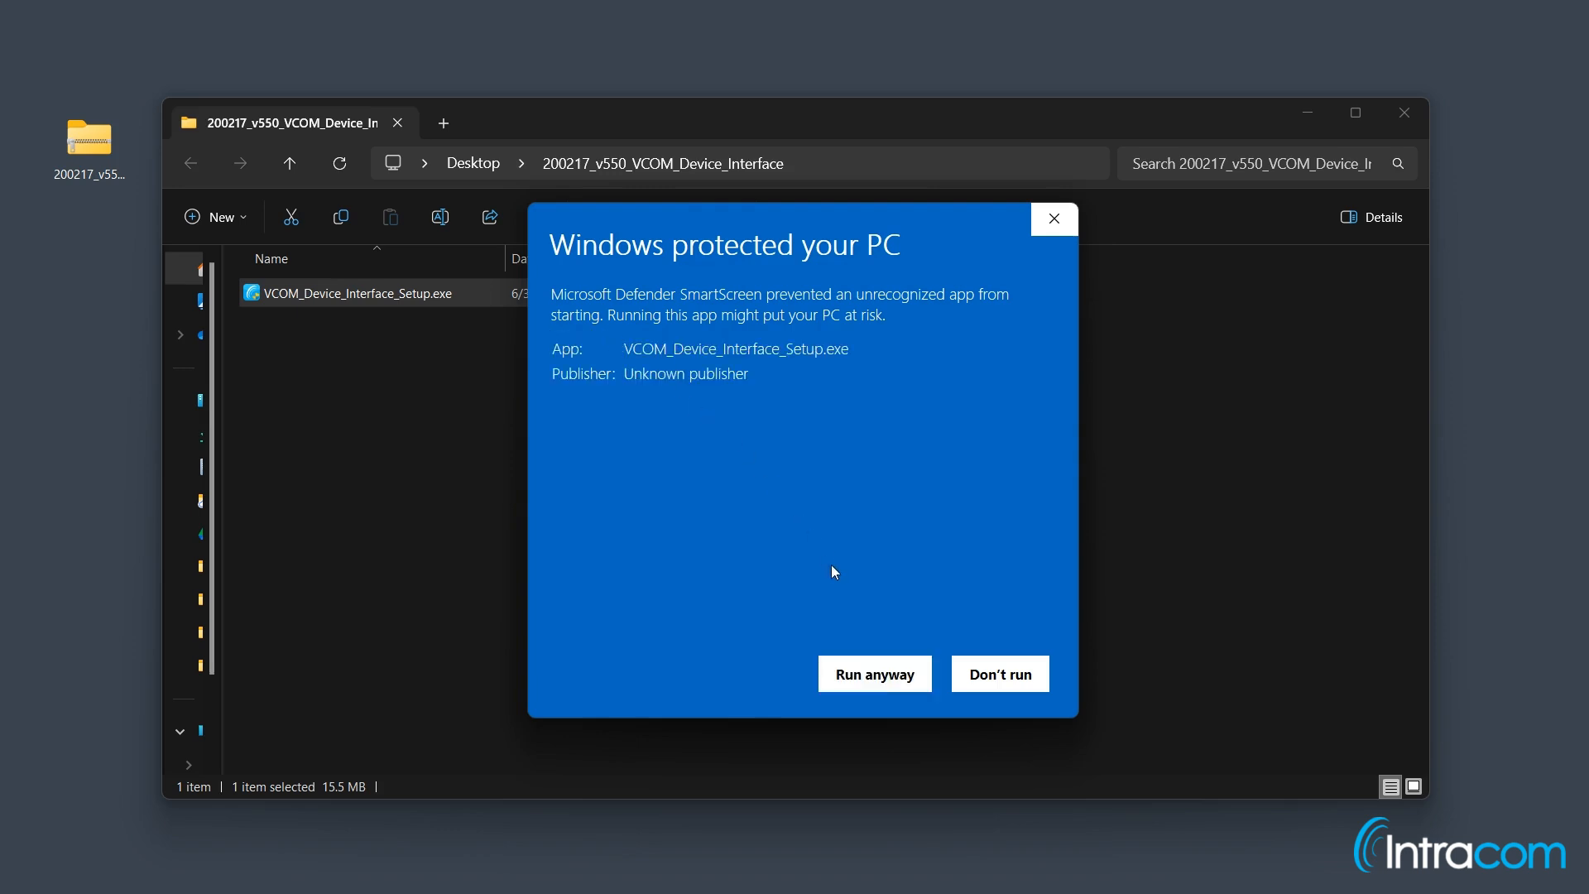
pyautogui.click(884, 667)
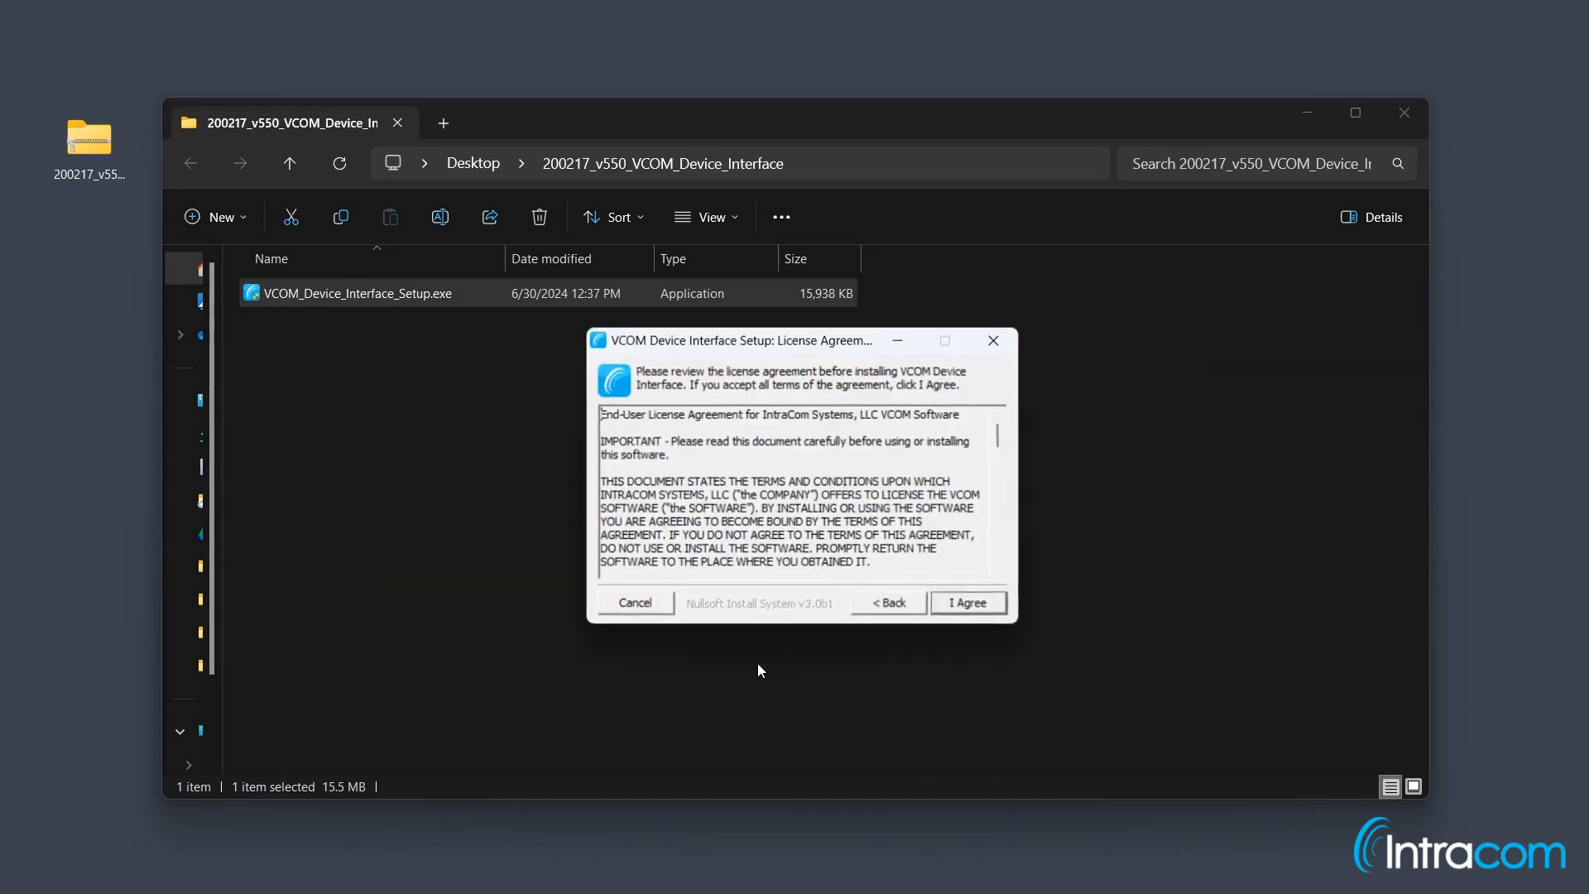
# Step: Accept the licence, install VCOM Device Interface into the default Intracom folder, and launch it
pyautogui.click(1398, 123)
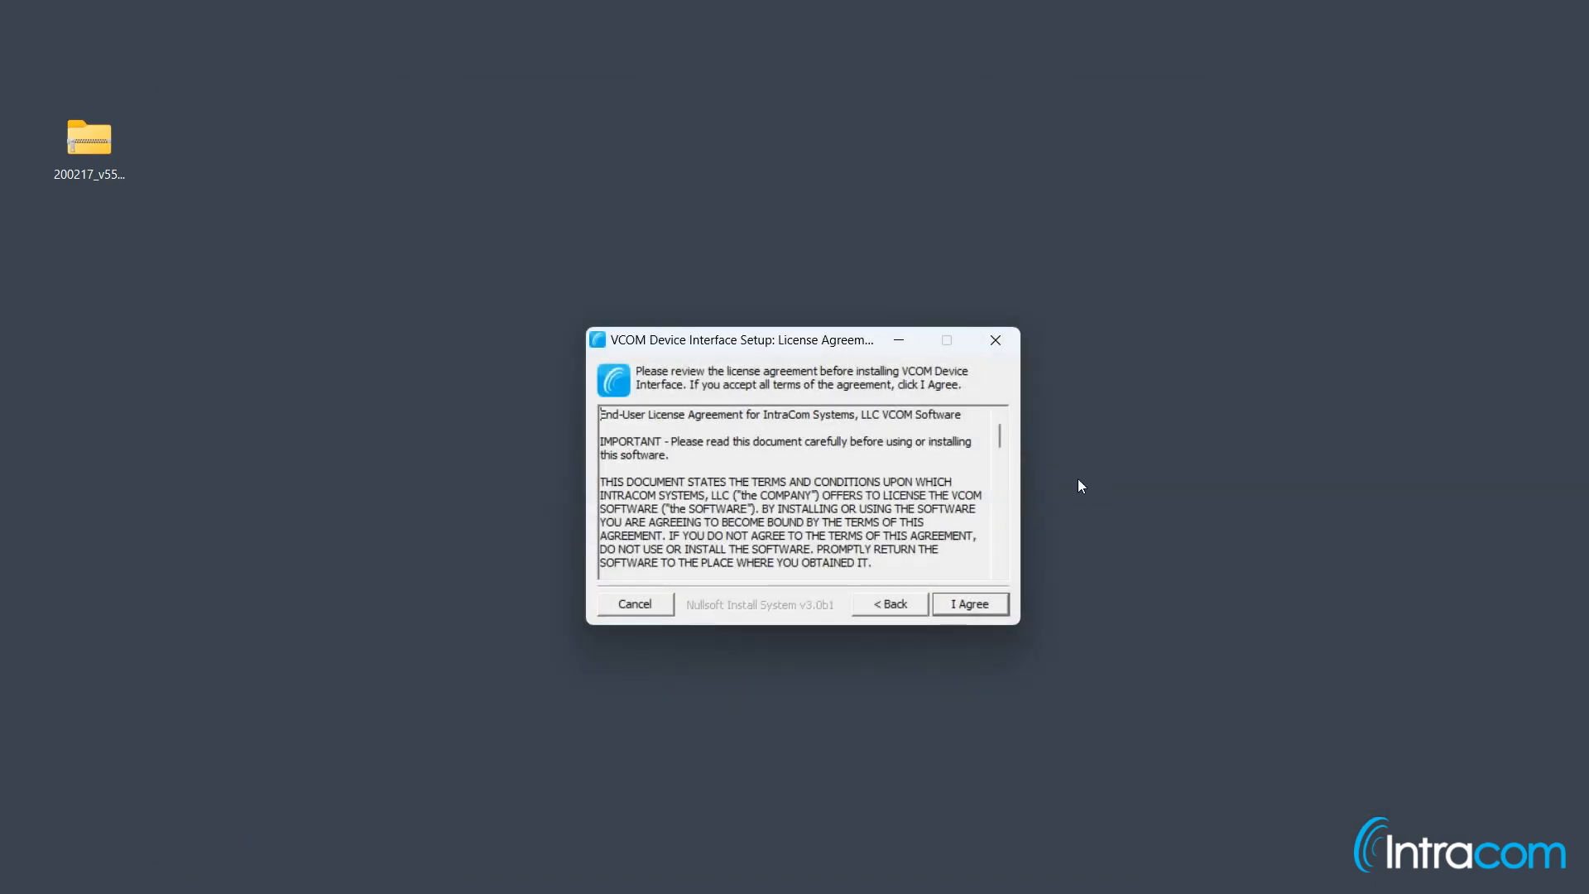
pyautogui.click(971, 605)
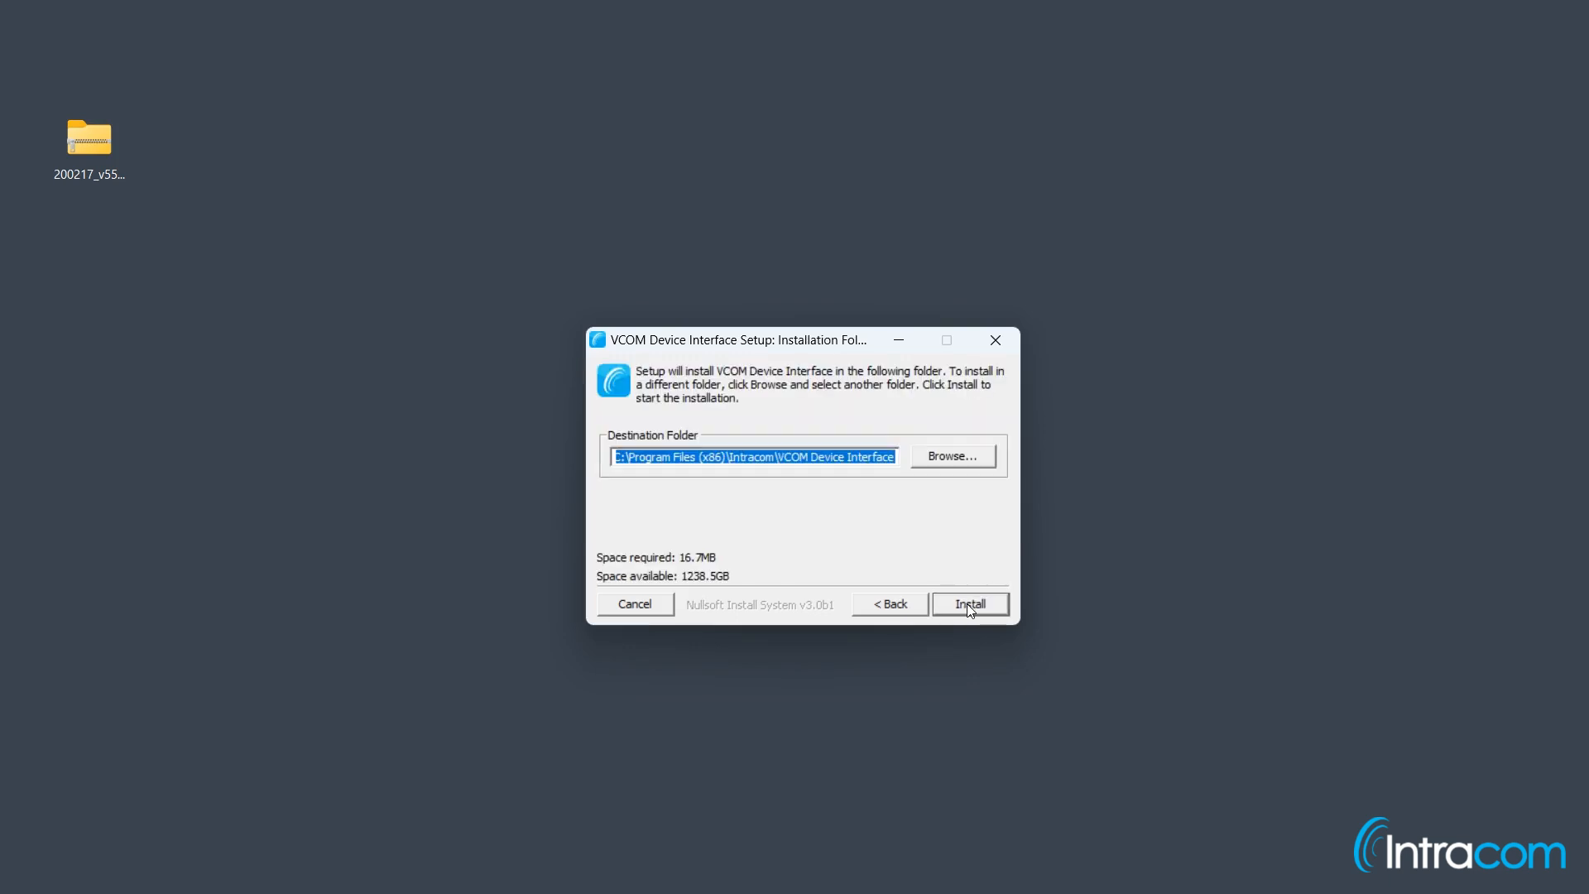
pyautogui.click(971, 606)
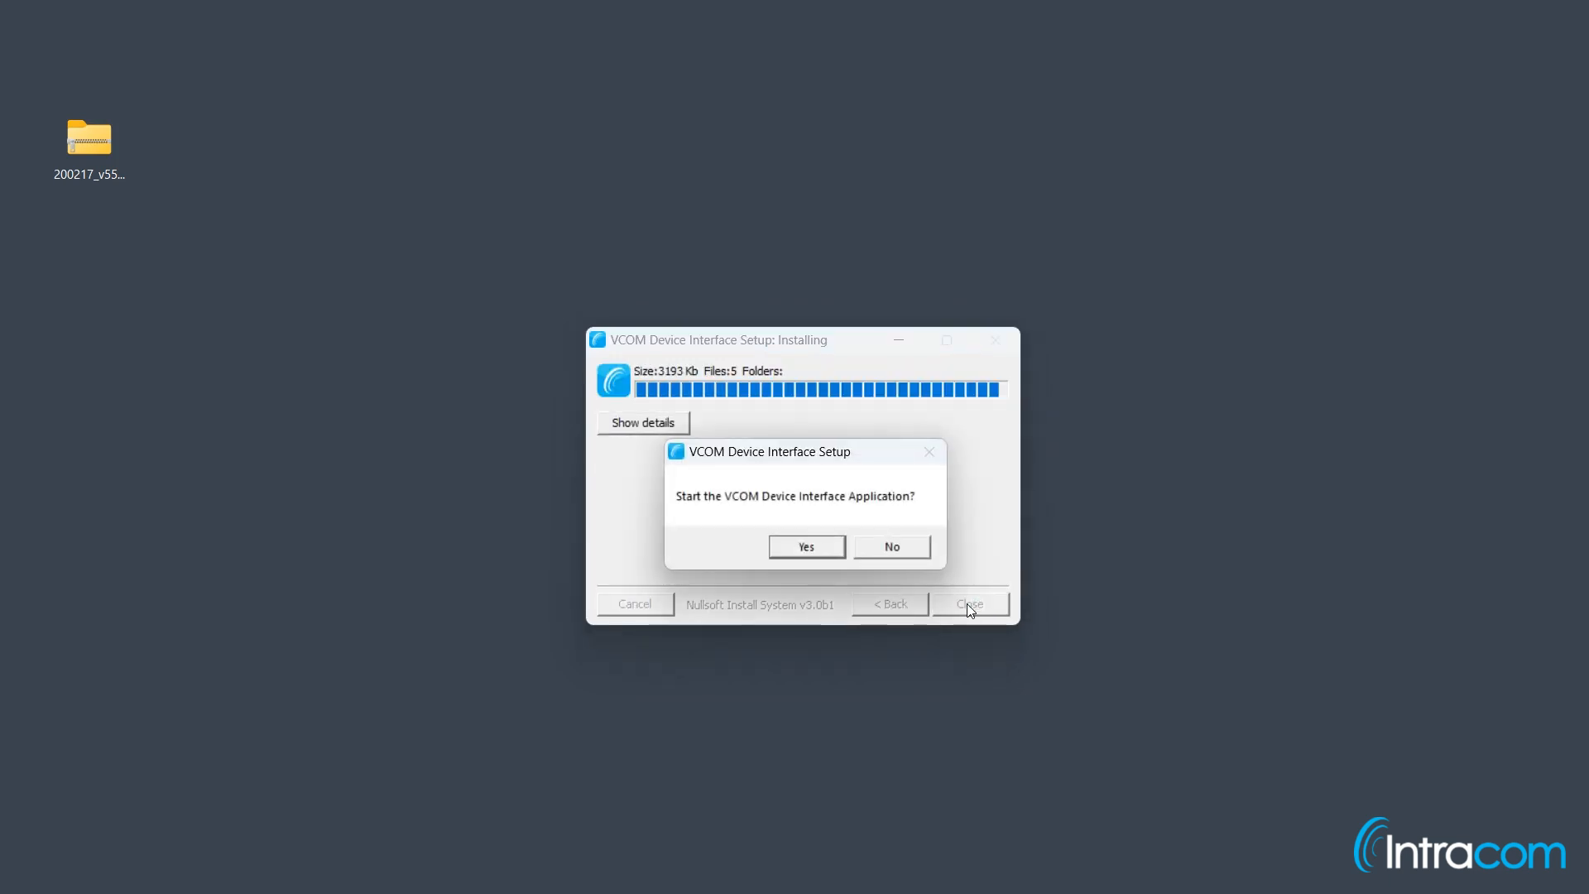
pyautogui.click(827, 548)
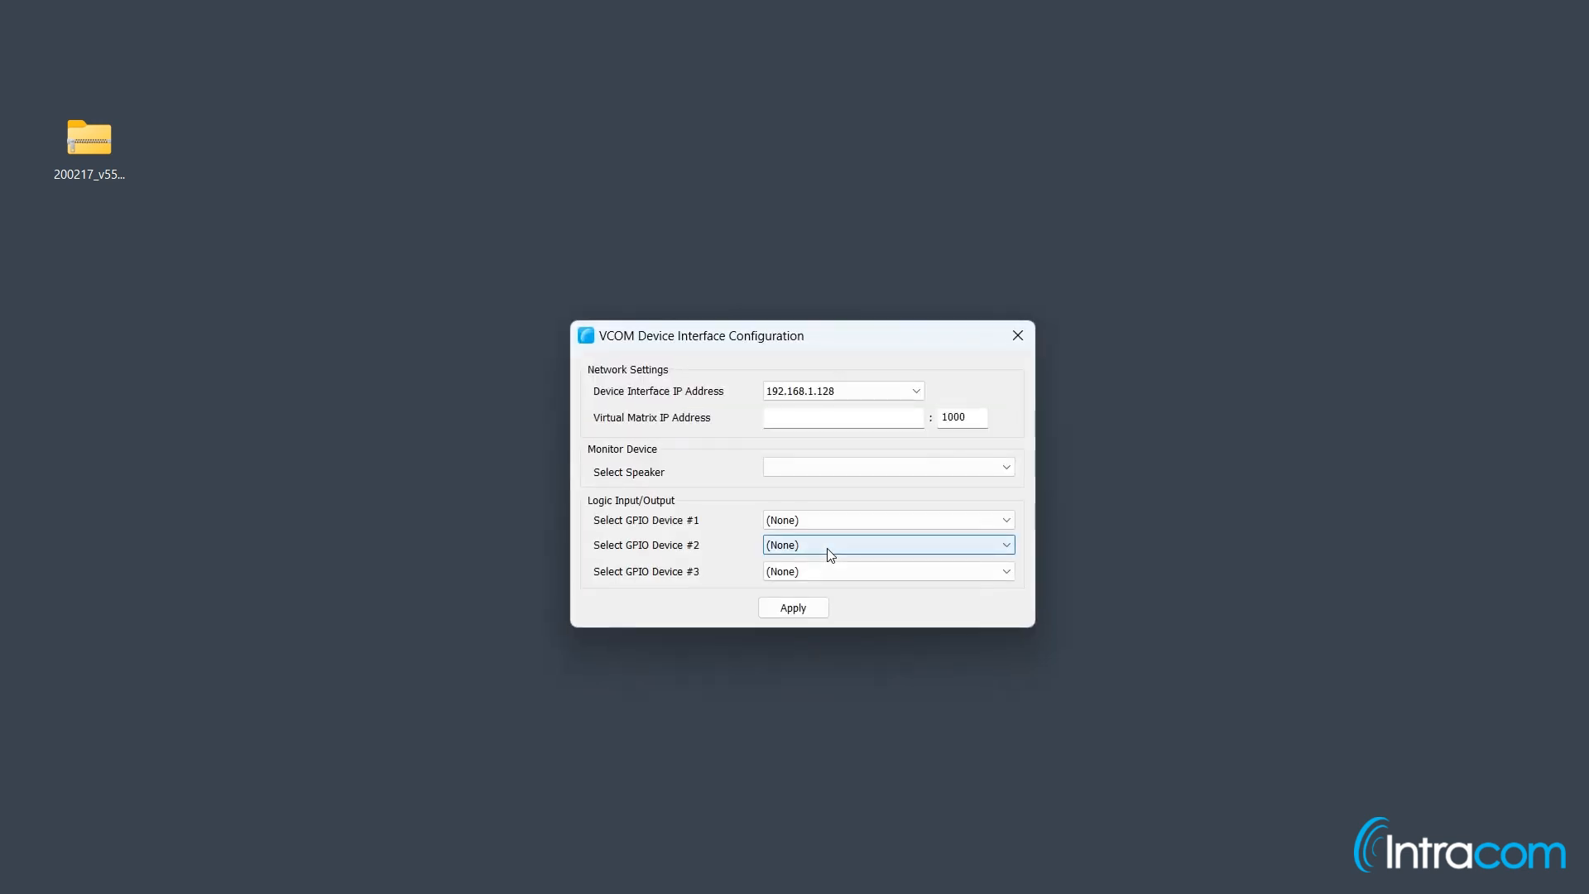
# Step: Enter 192.168.1.128 as the Virtual Matrix IP address and apply the configuration
pyautogui.click(859, 418)
pyautogui.write('192.168.1.128')
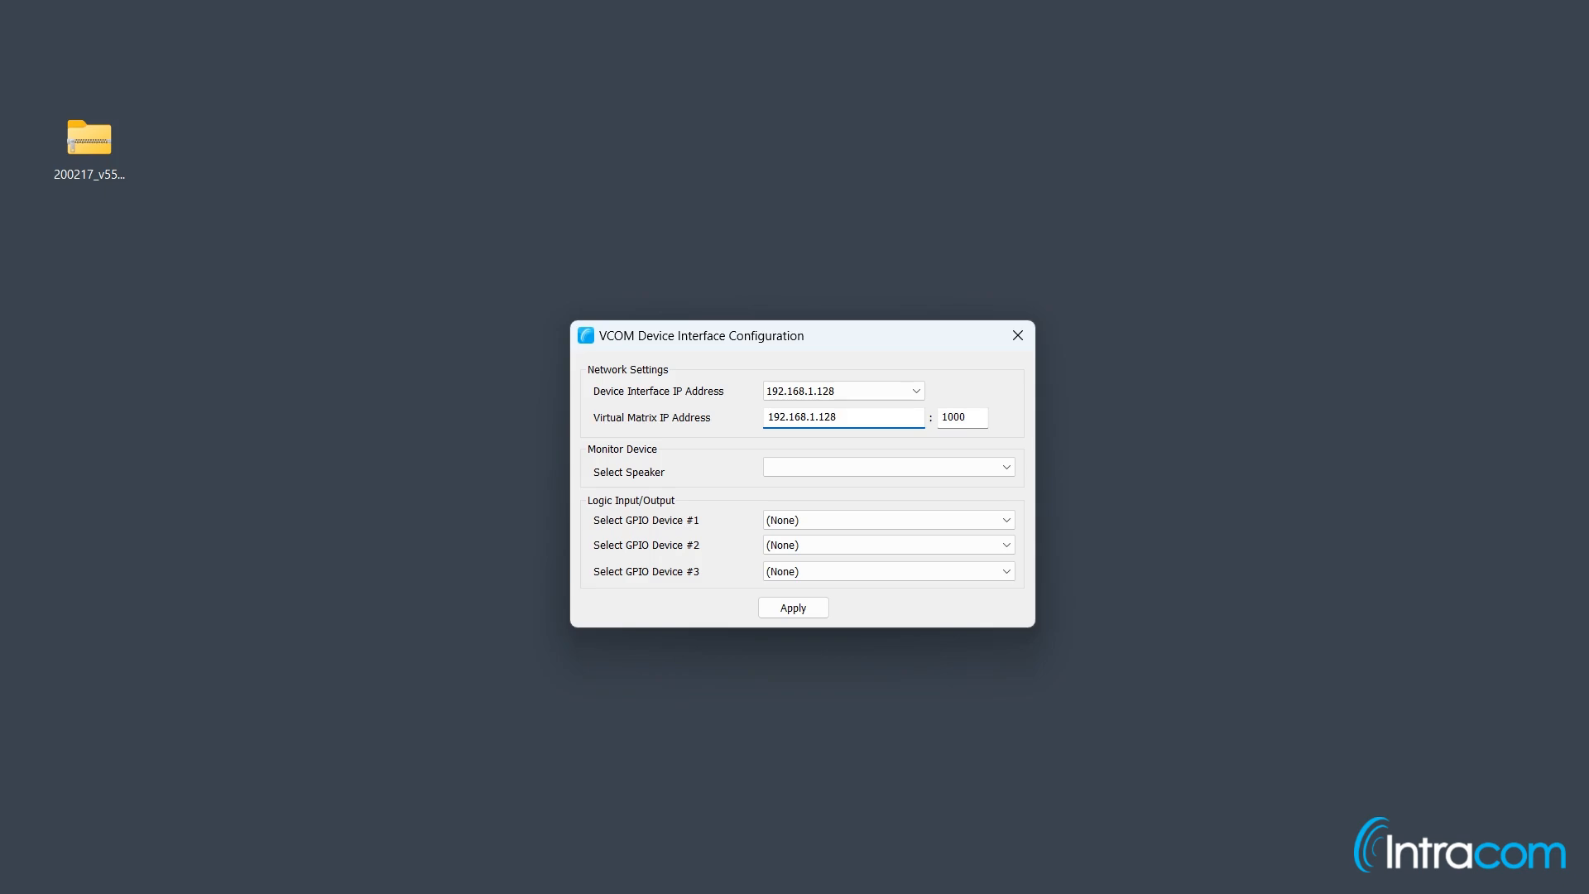
pyautogui.click(793, 607)
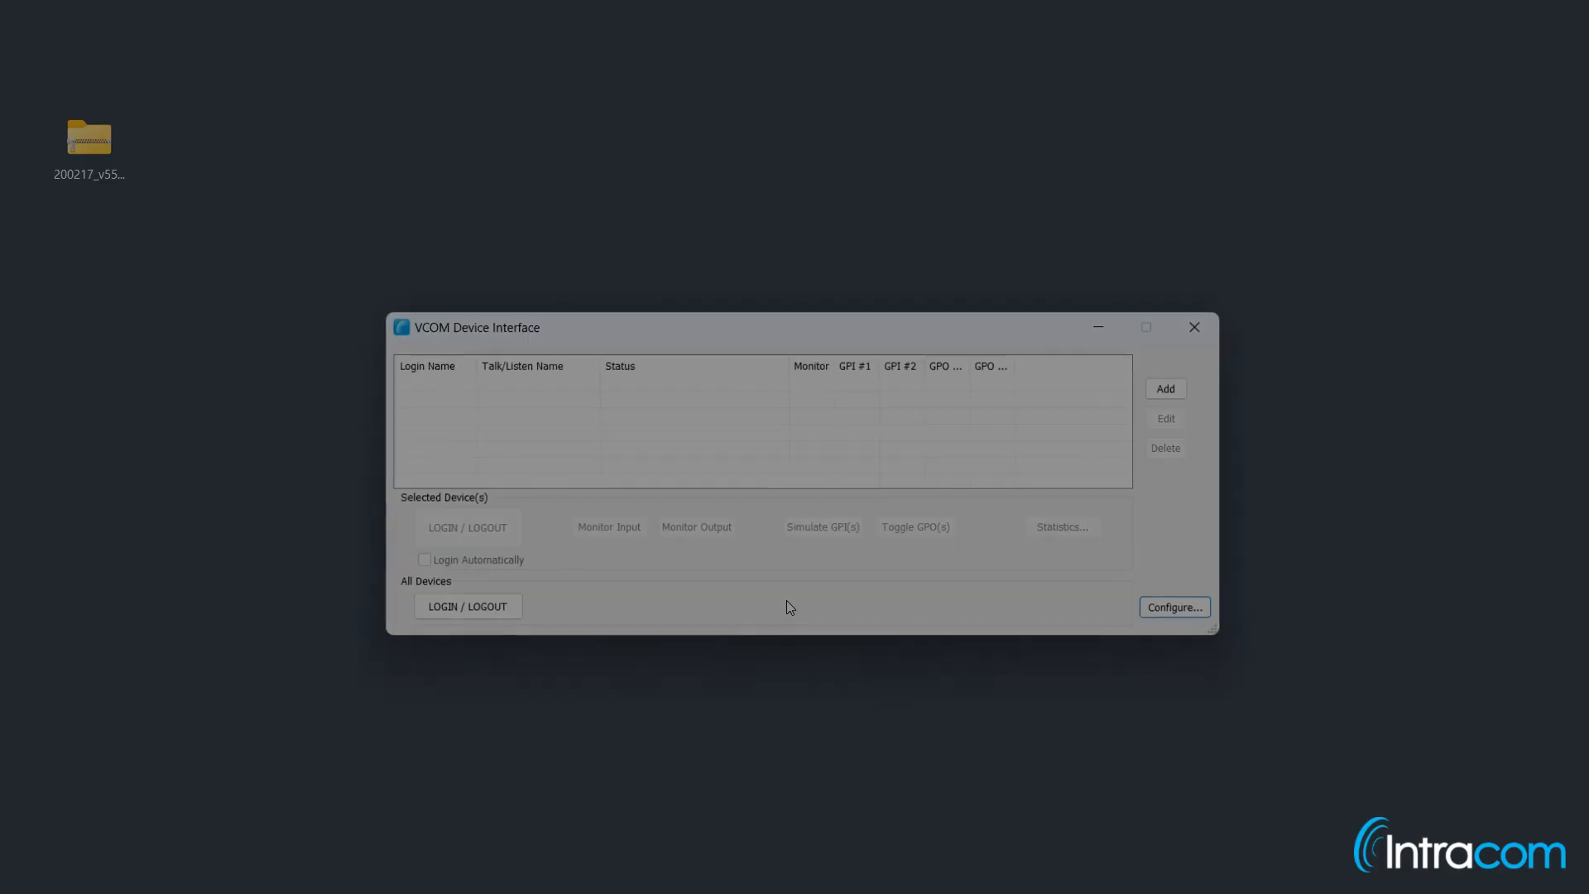